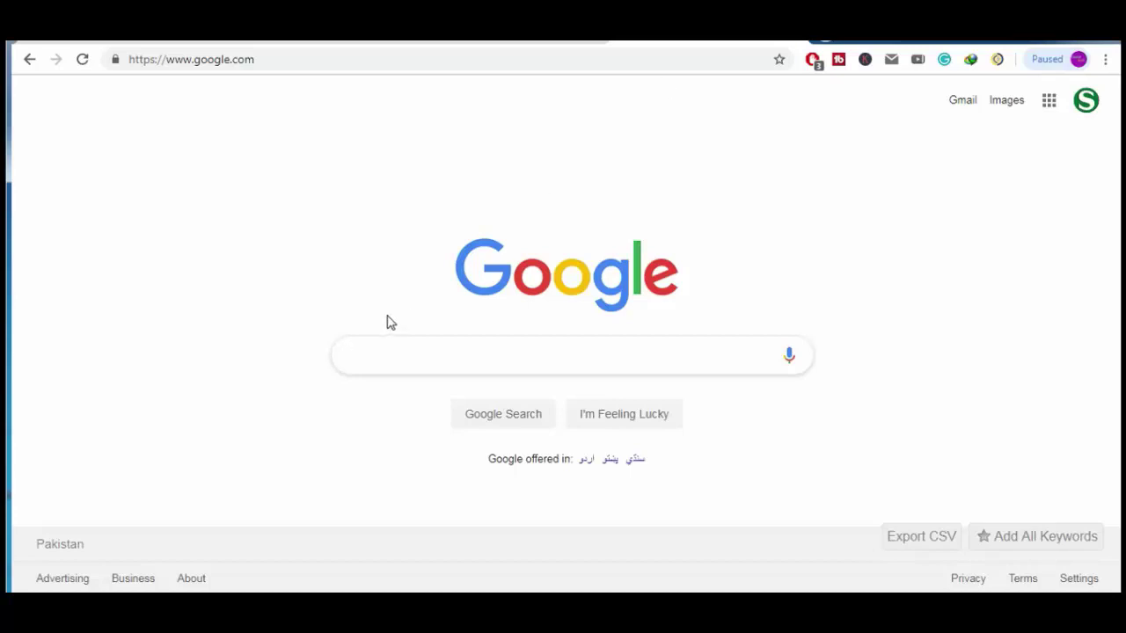
# Search Google for 'join pak navy' using the autocomplete suggestion
pyautogui.click(426, 359)
pyautogui.write('j')
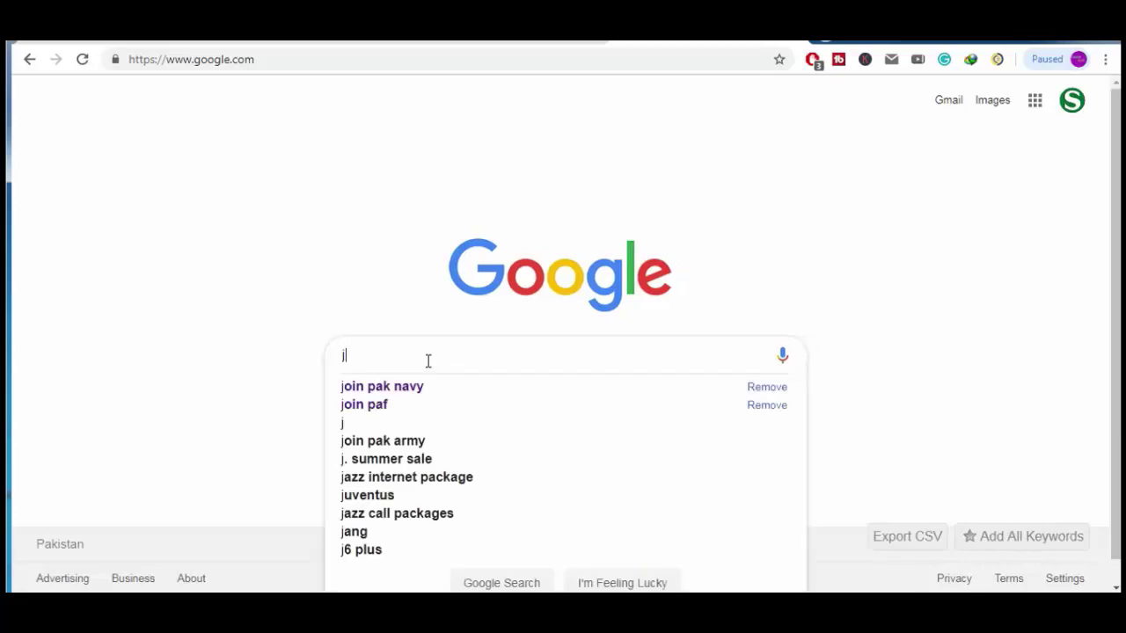
pyautogui.write('oi')
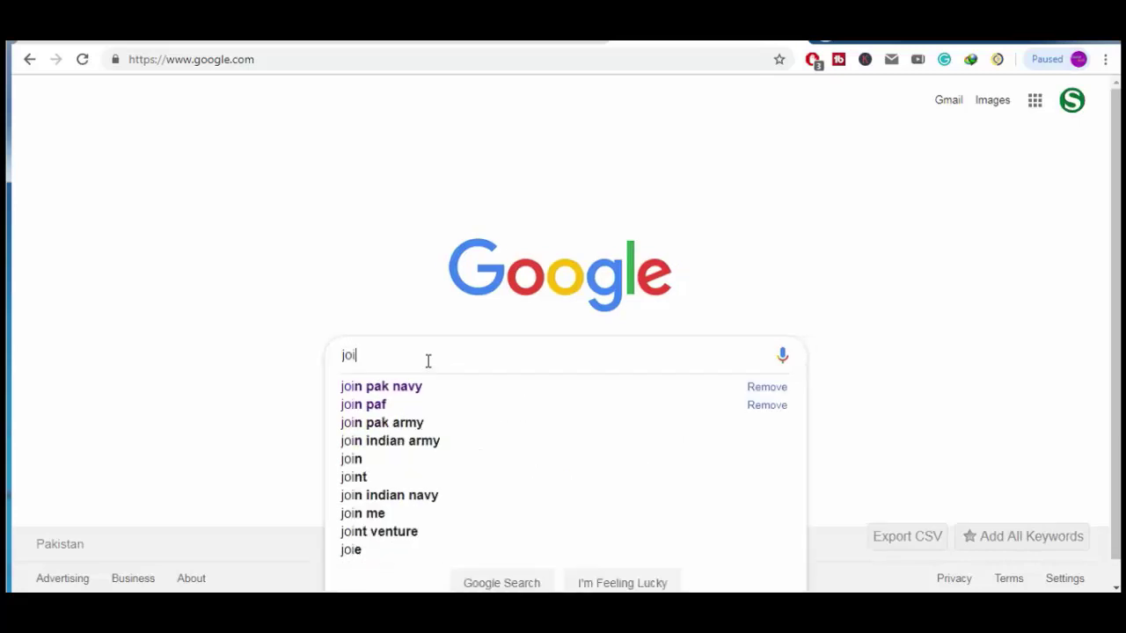
pyautogui.click(445, 385)
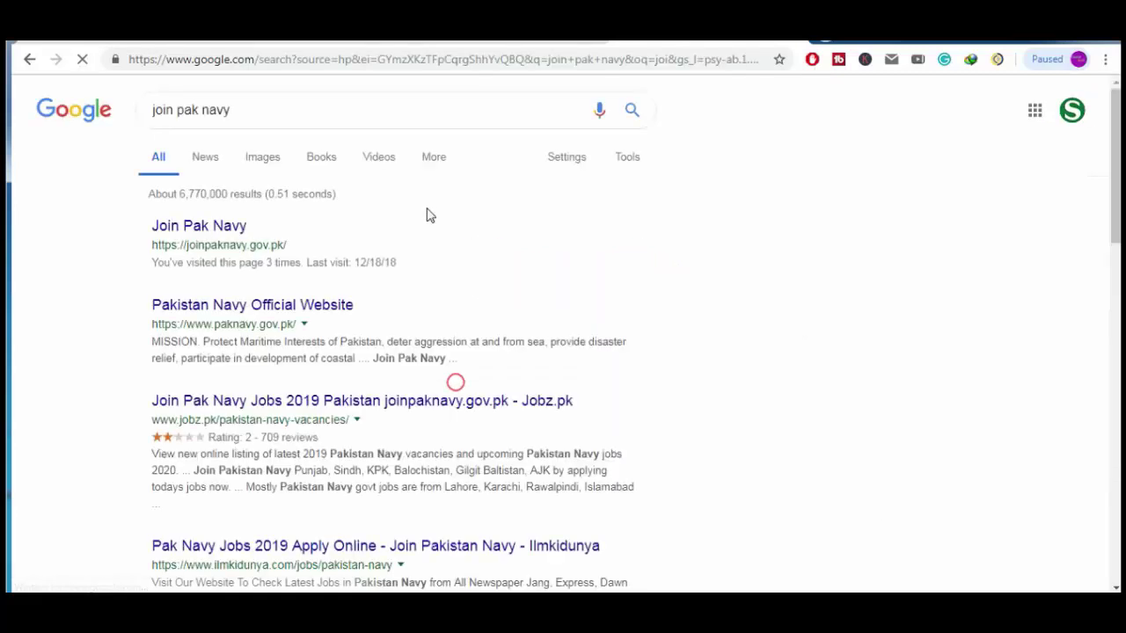
# Open the Join Pak Navy result and scroll to the Registration Form, Slip and Results tiles
pyautogui.click(211, 223)
pyautogui.scroll(-3, 563, 335)
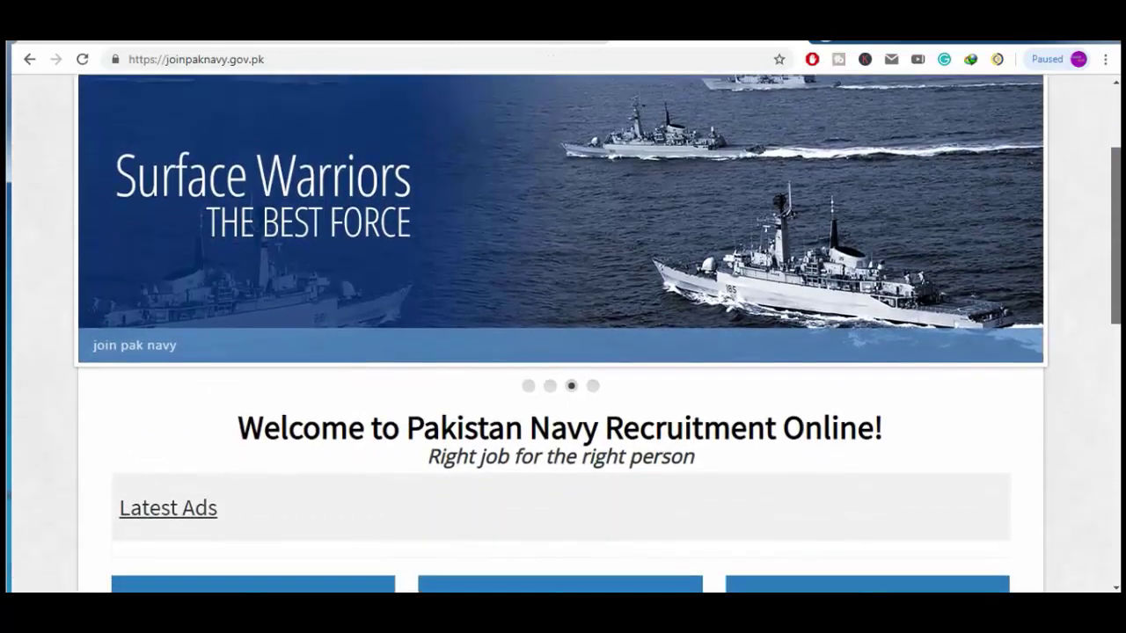
pyautogui.scroll(-3, 241, 343)
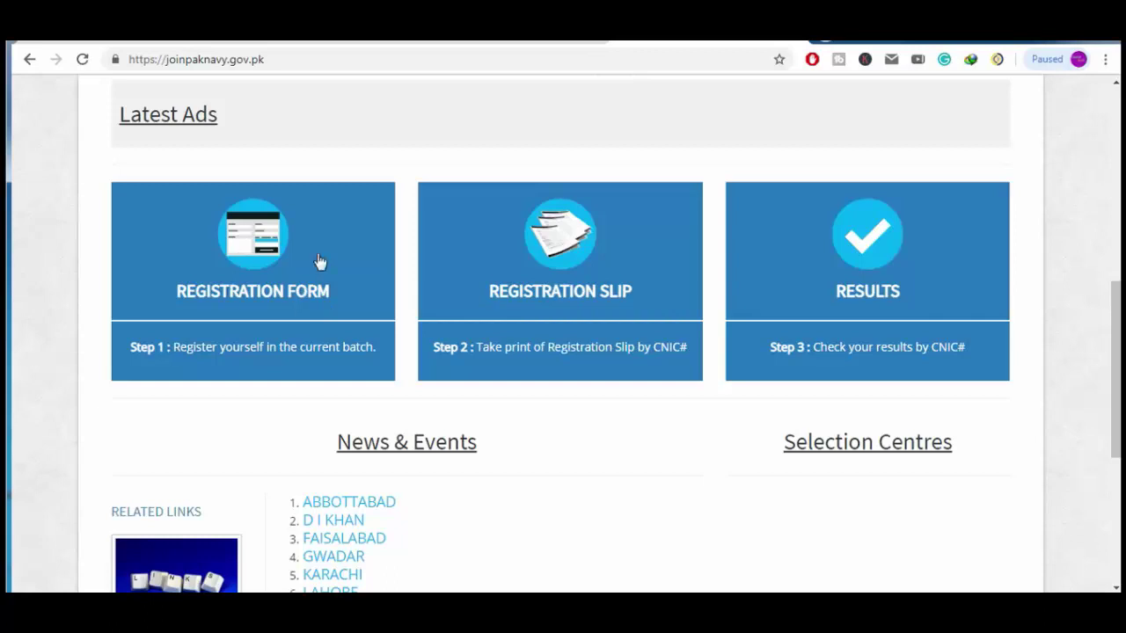
# Open the Registration Form as a Civilian Candidate and expand the Branch list
pyautogui.click(262, 257)
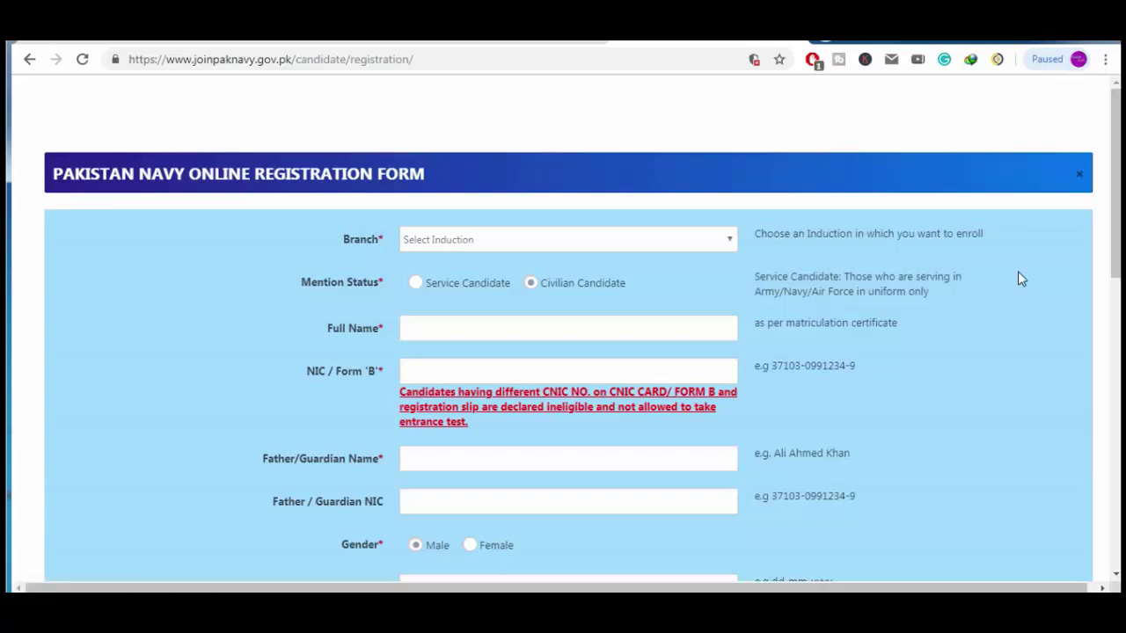
pyautogui.click(532, 282)
pyautogui.click(714, 246)
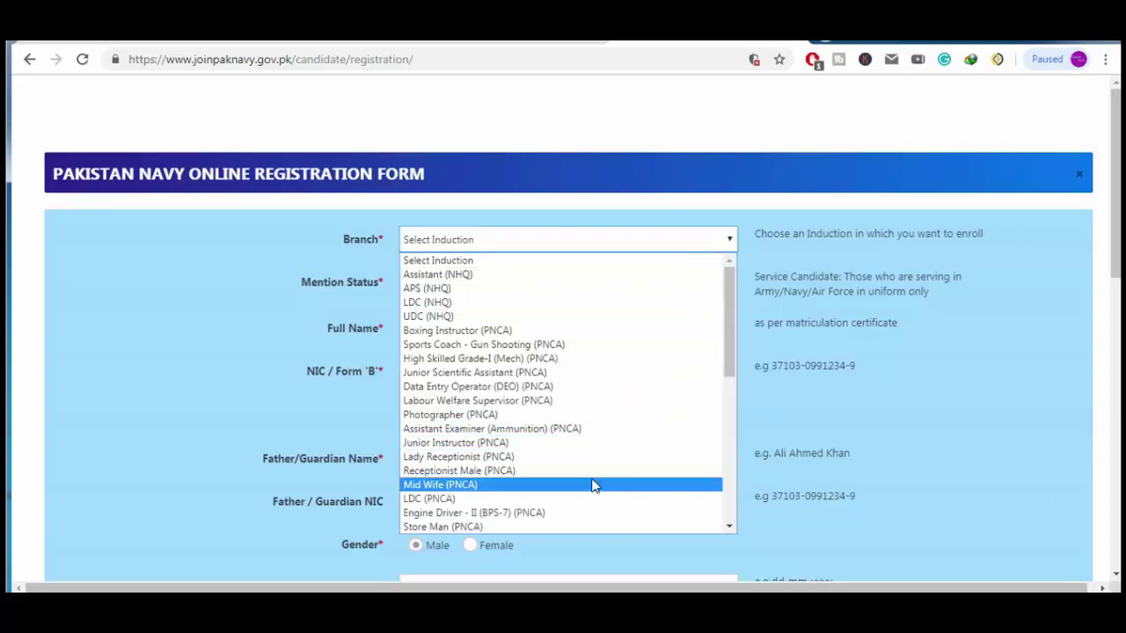
# Choose UDC (NHQ) as the branch to display its eligibility criteria
pyautogui.click(573, 317)
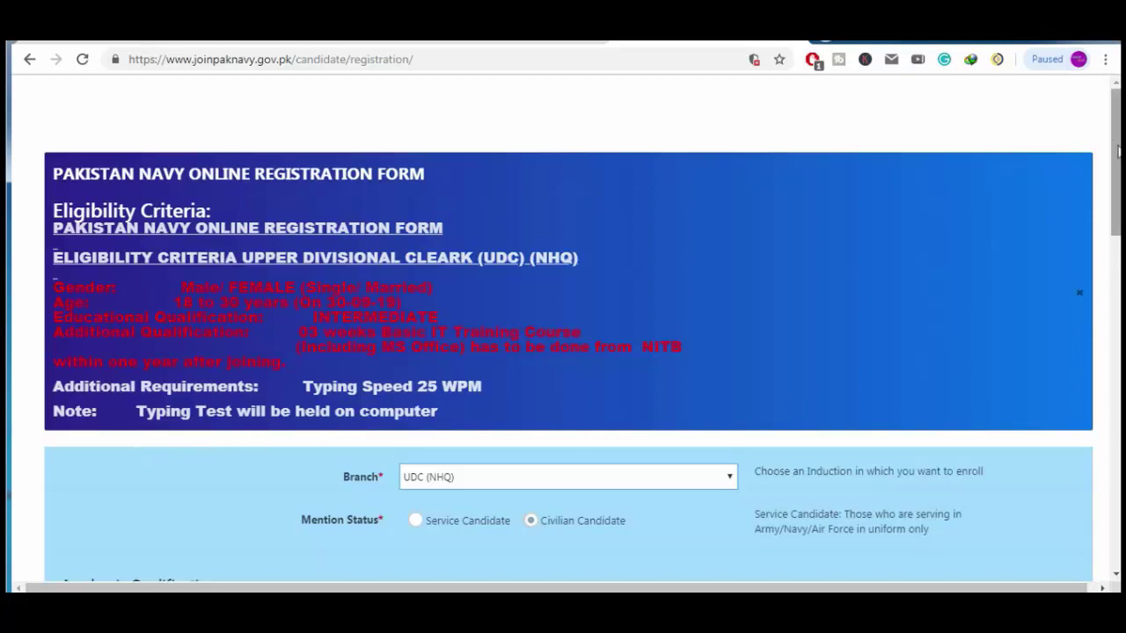
# Enter the intermediate obtained marks and total marks of 1100
pyautogui.moveTo(1113, 147); pyautogui.dragTo(1113, 270)
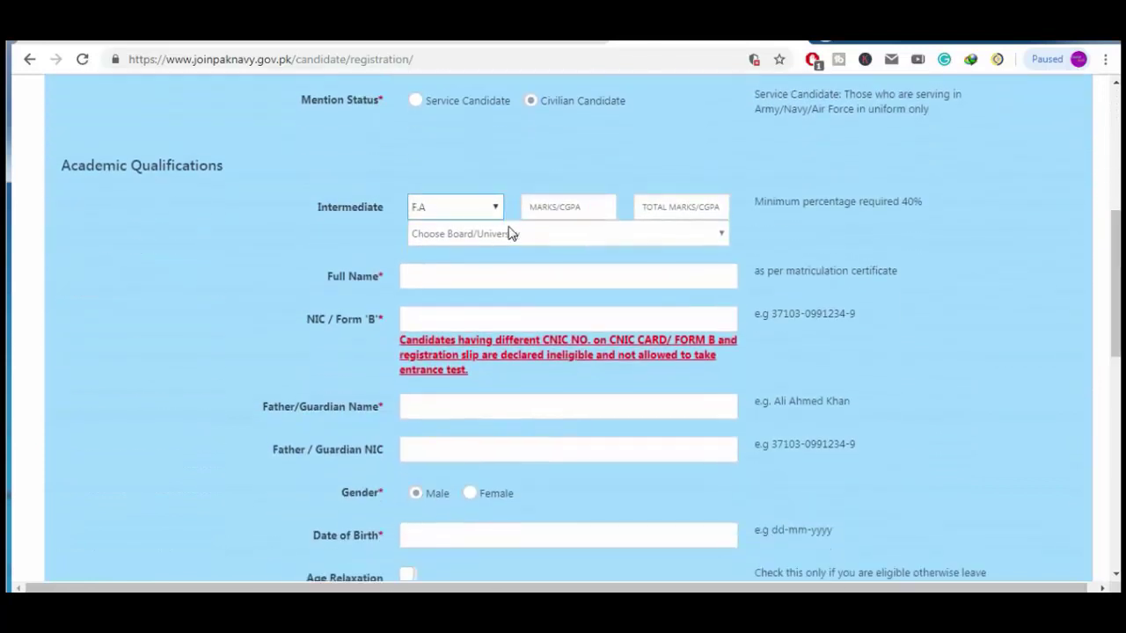
pyautogui.click(574, 207)
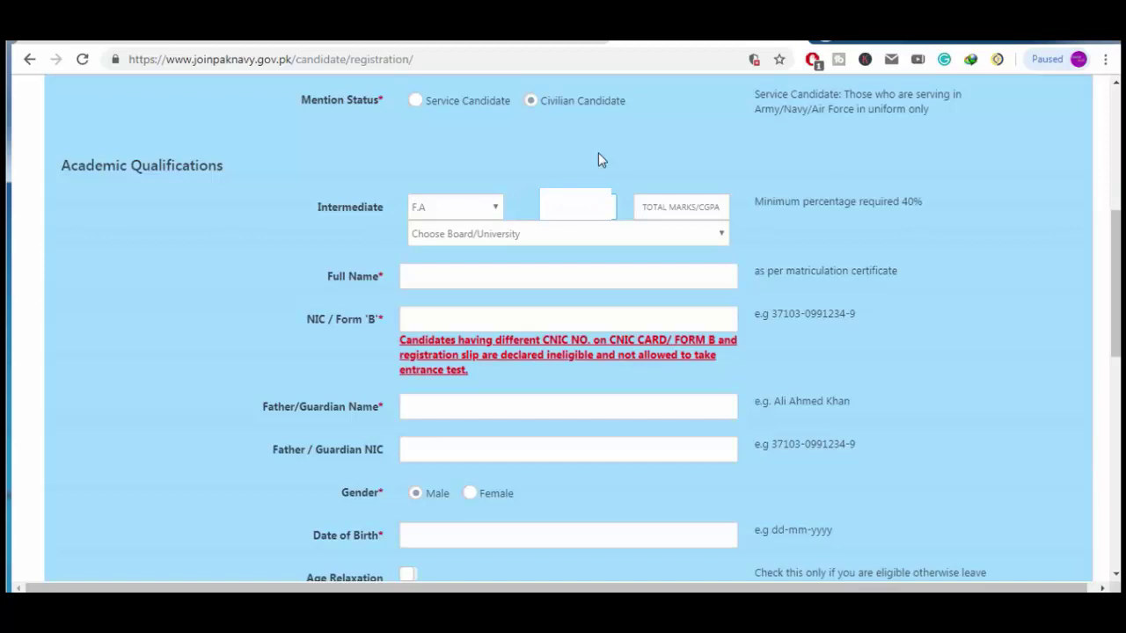
pyautogui.click(697, 201)
pyautogui.write('11')
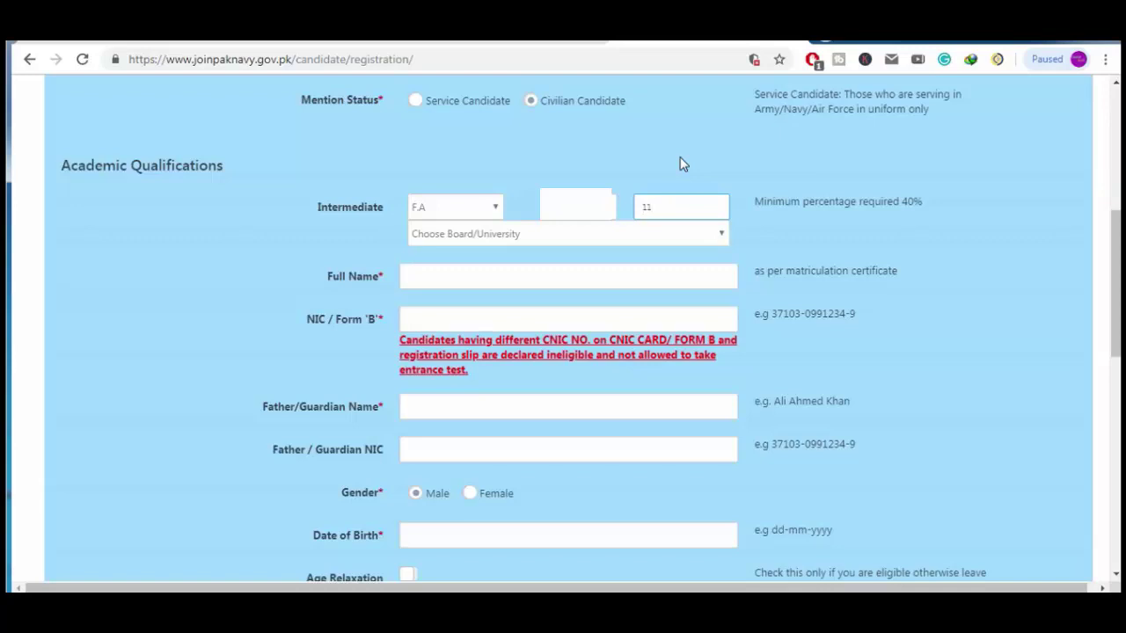
pyautogui.write('00')
pyautogui.click(1004, 488)
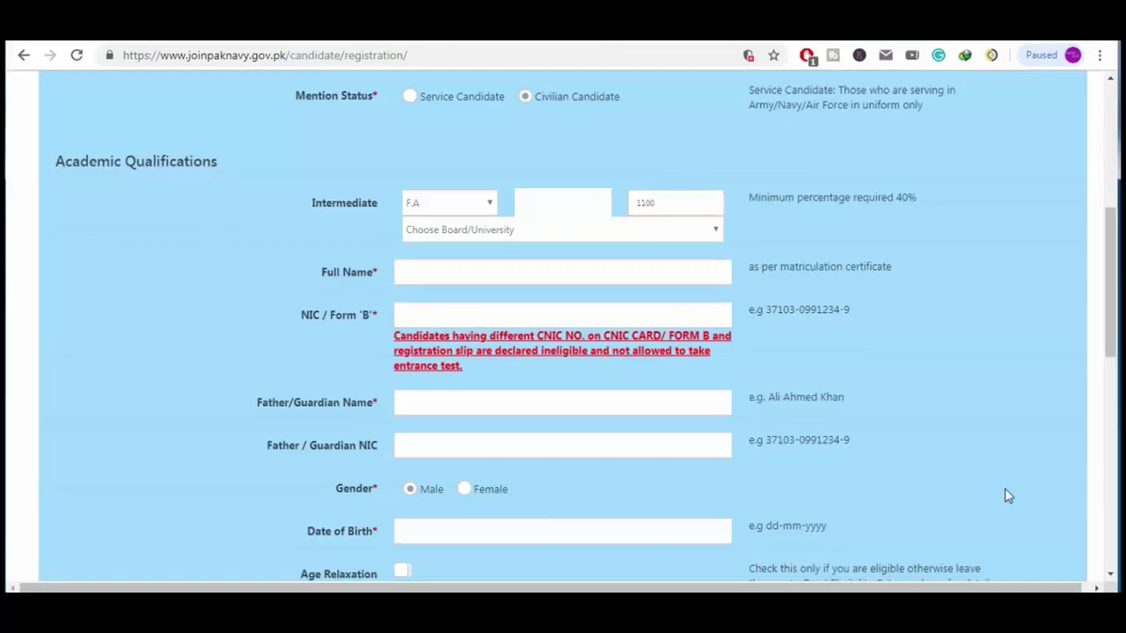
# Choose Others as the intermediate Board/University
pyautogui.click(717, 230)
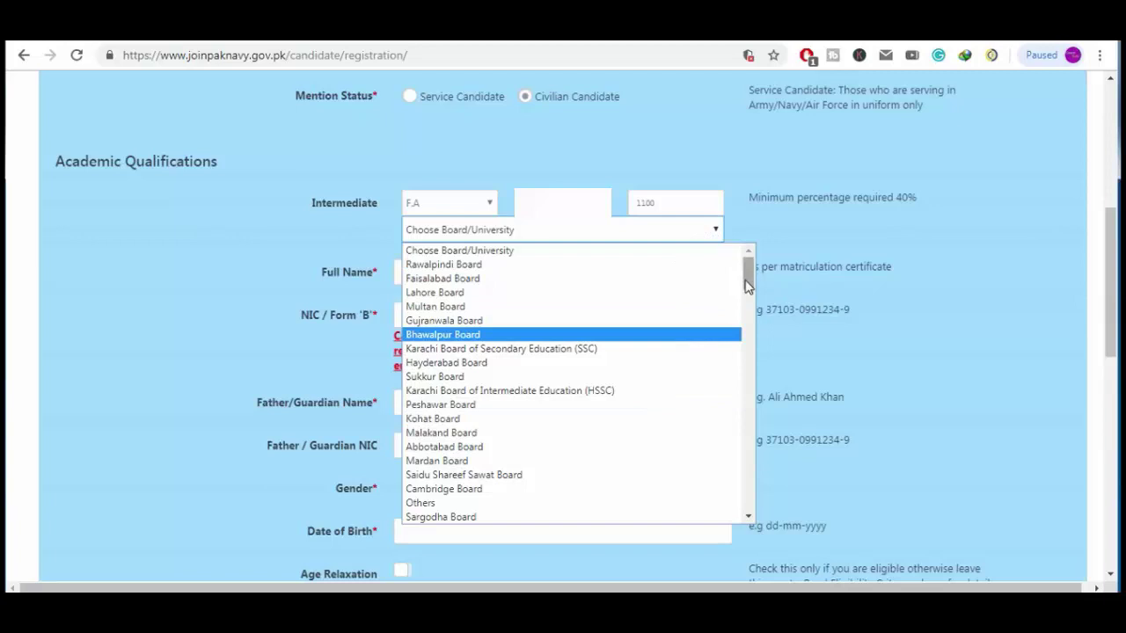
pyautogui.scroll(-3, 745, 279)
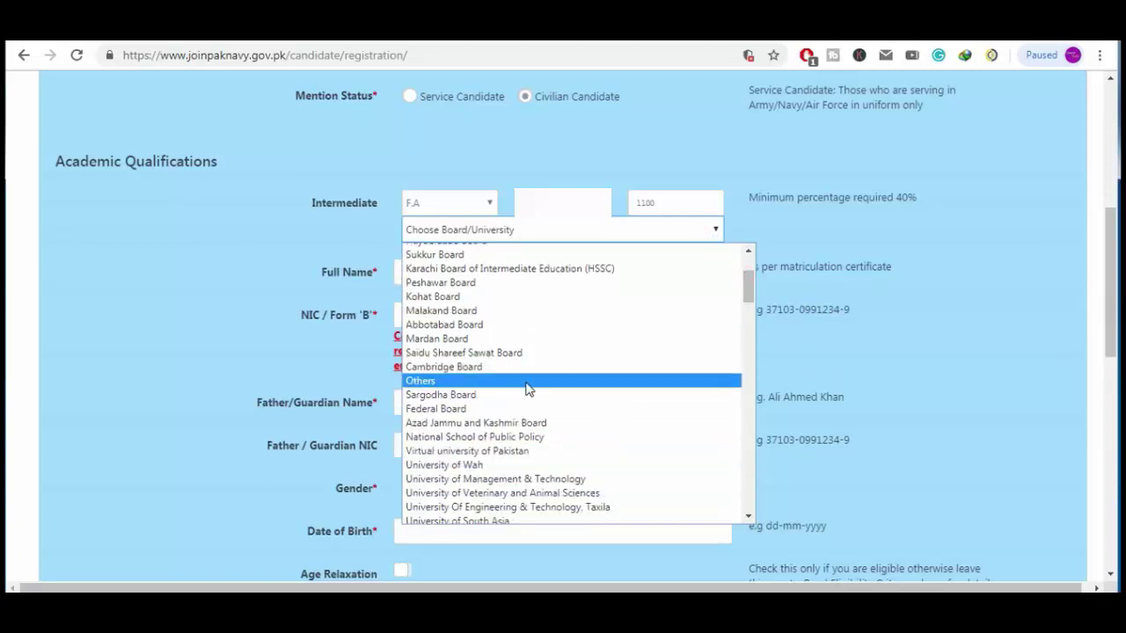
pyautogui.moveTo(747, 287); pyautogui.dragTo(761, 294)
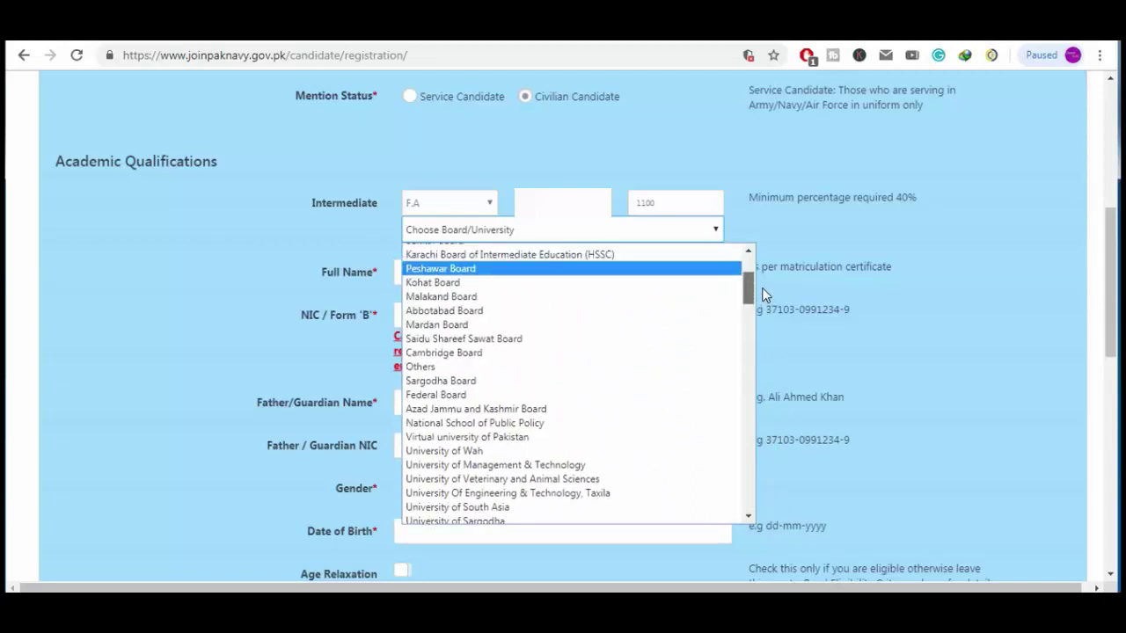
pyautogui.click(580, 368)
pyautogui.click(517, 272)
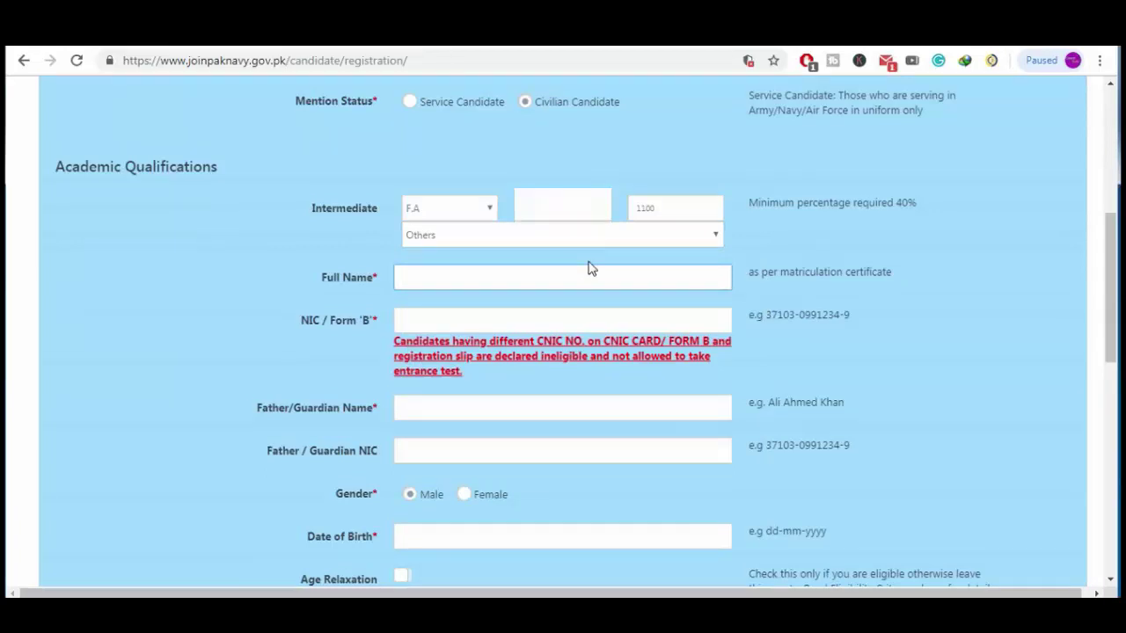
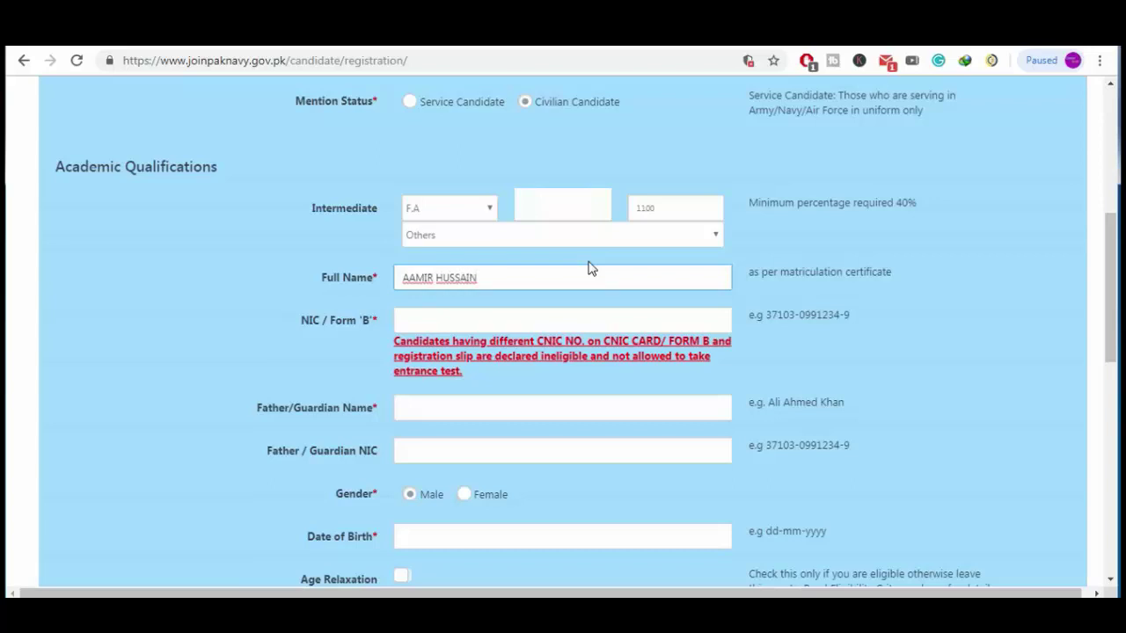
# Enter the candidate's full name and the father/guardian name, tabbing past the NIC field
pyautogui.press('Tab')
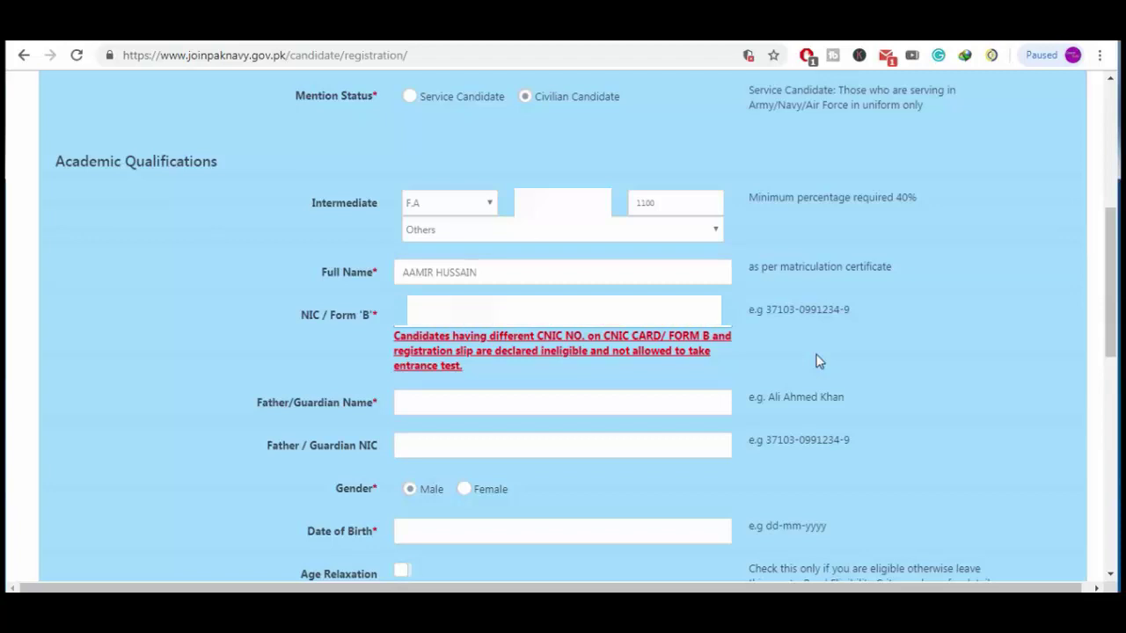
pyautogui.press('Tab')
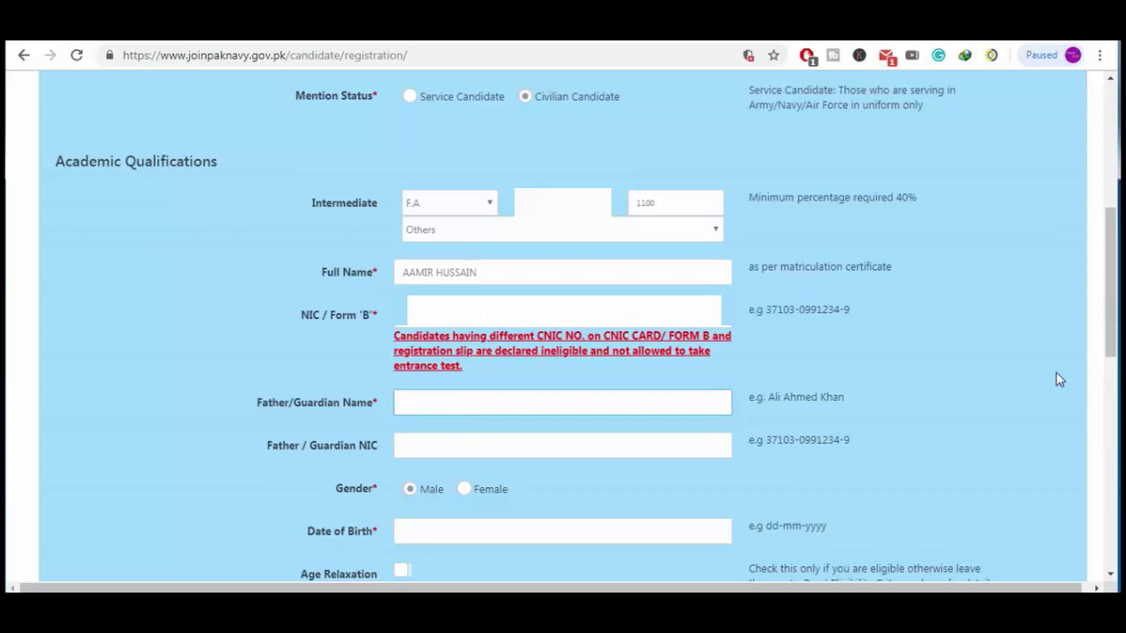
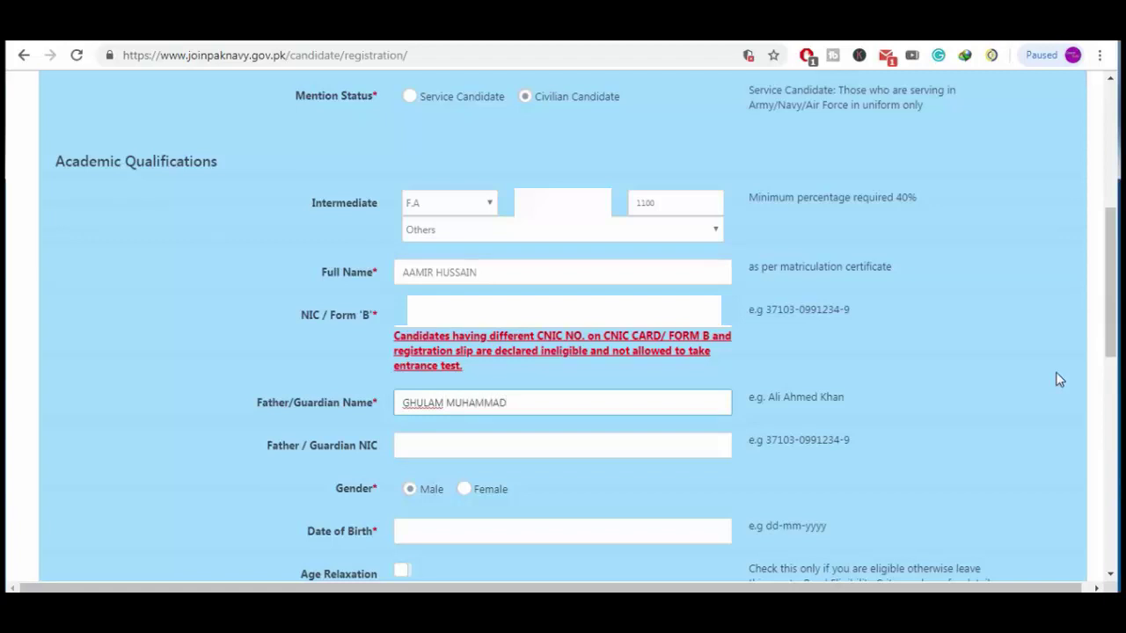
pyautogui.press('Tab')
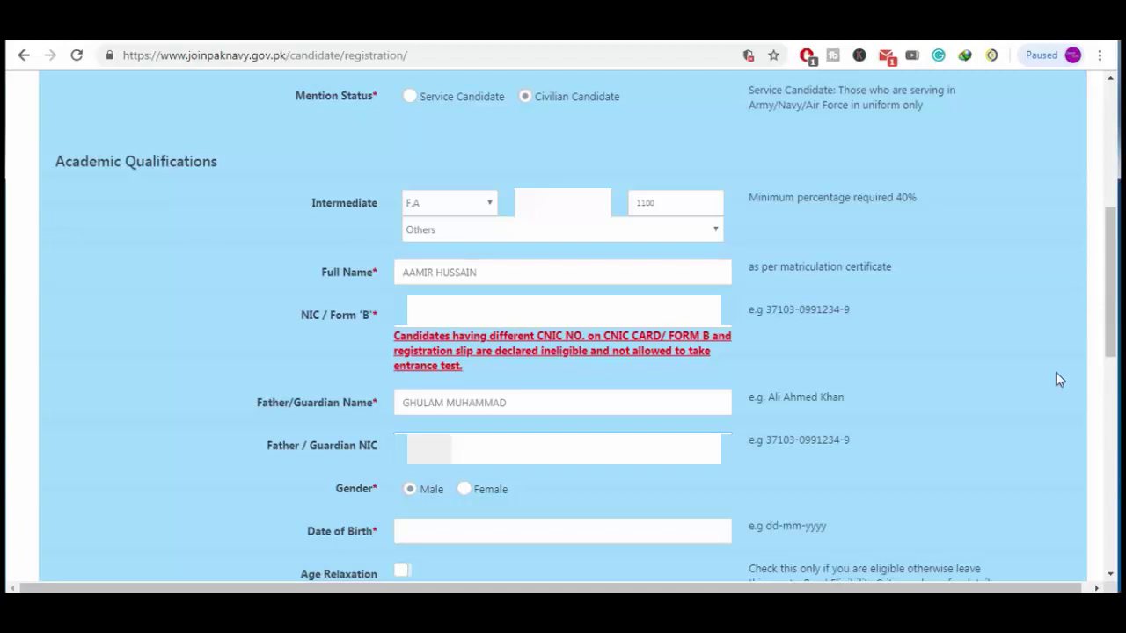
pyautogui.scroll(-3, 445, 234)
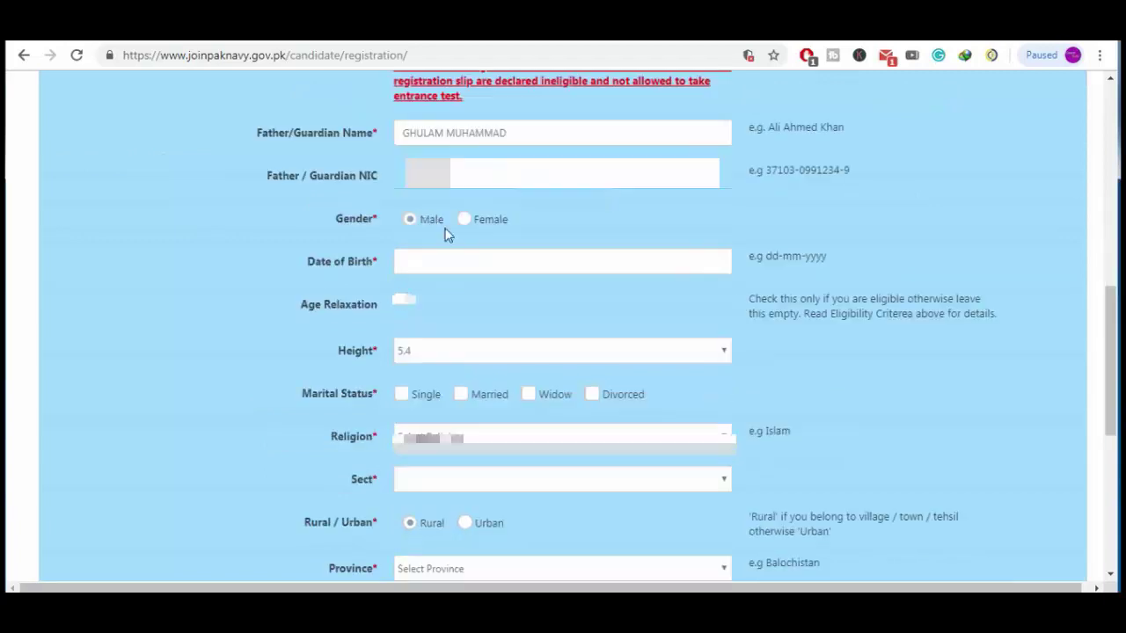
pyautogui.click(471, 264)
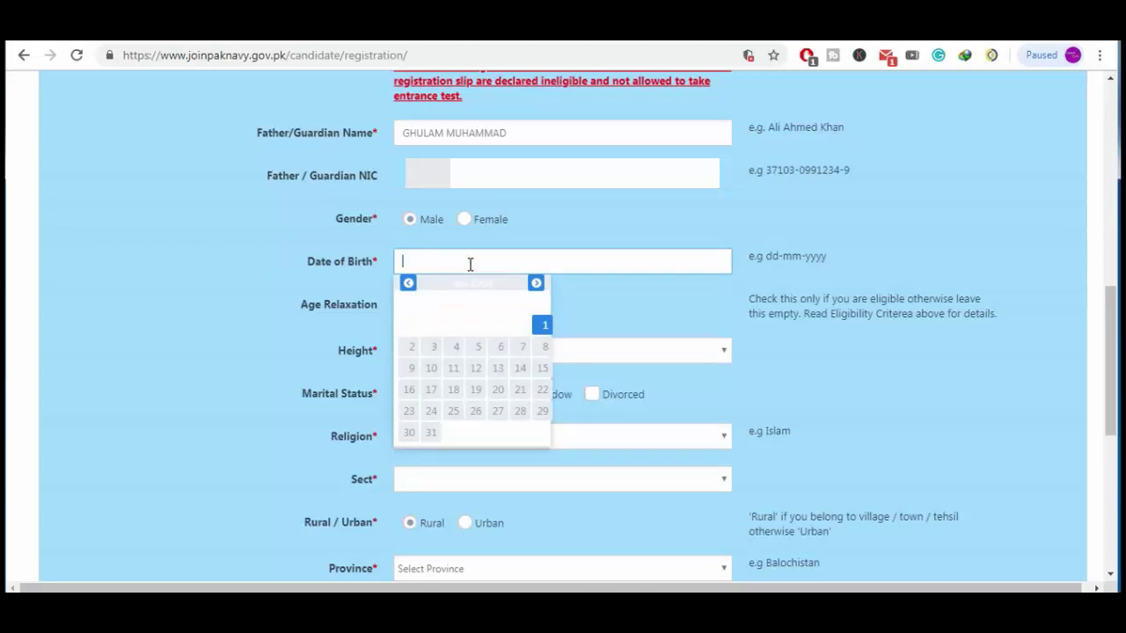
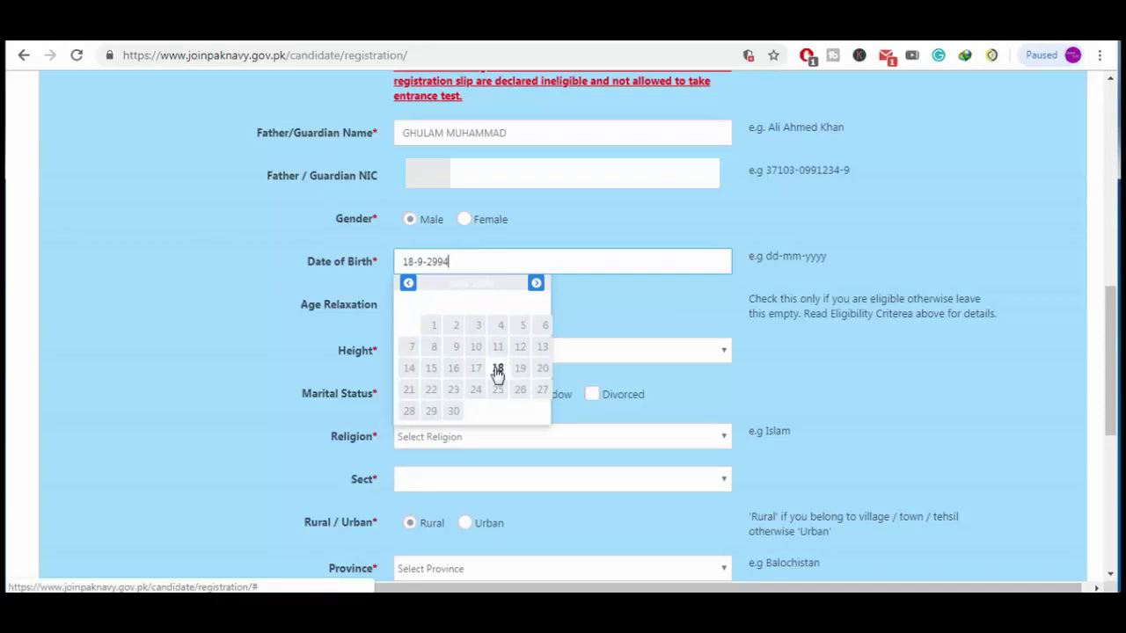
pyautogui.click(431, 261)
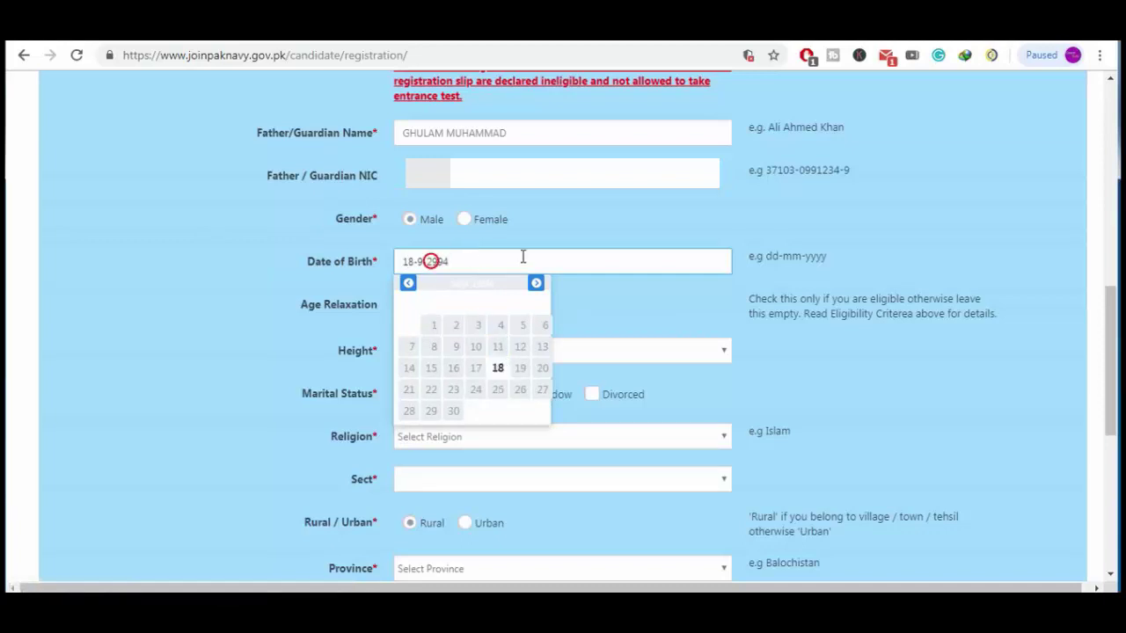
pyautogui.press('BackSpace')
pyautogui.write('1')
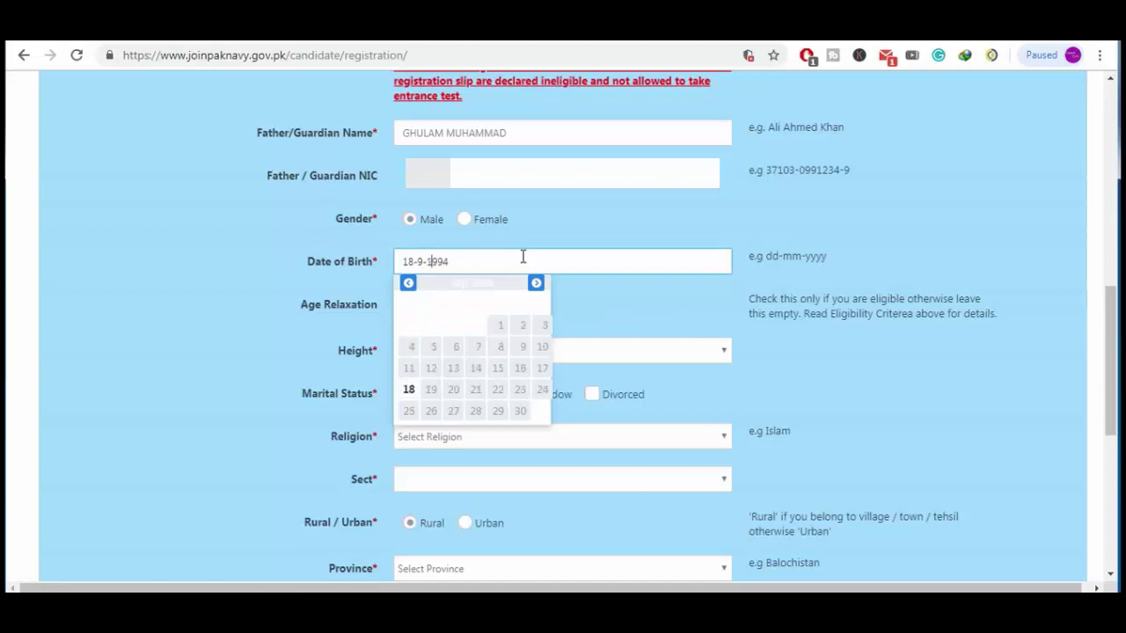
pyautogui.click(522, 256)
pyautogui.click(409, 392)
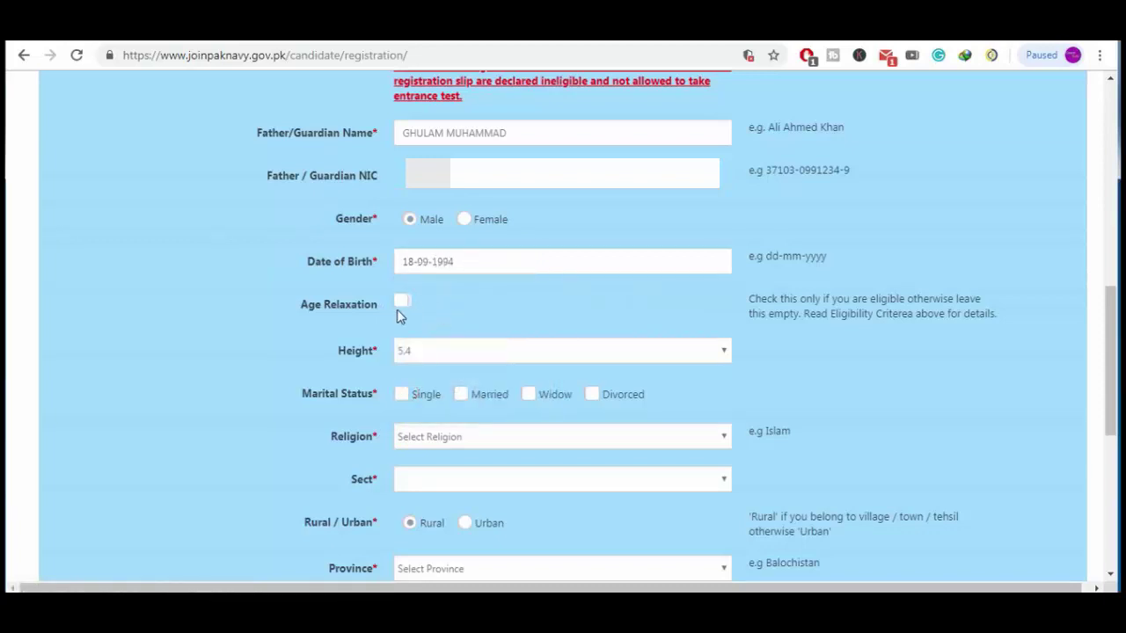
# Set height to 5.6, marital status Single and religion Islam
pyautogui.click(710, 351)
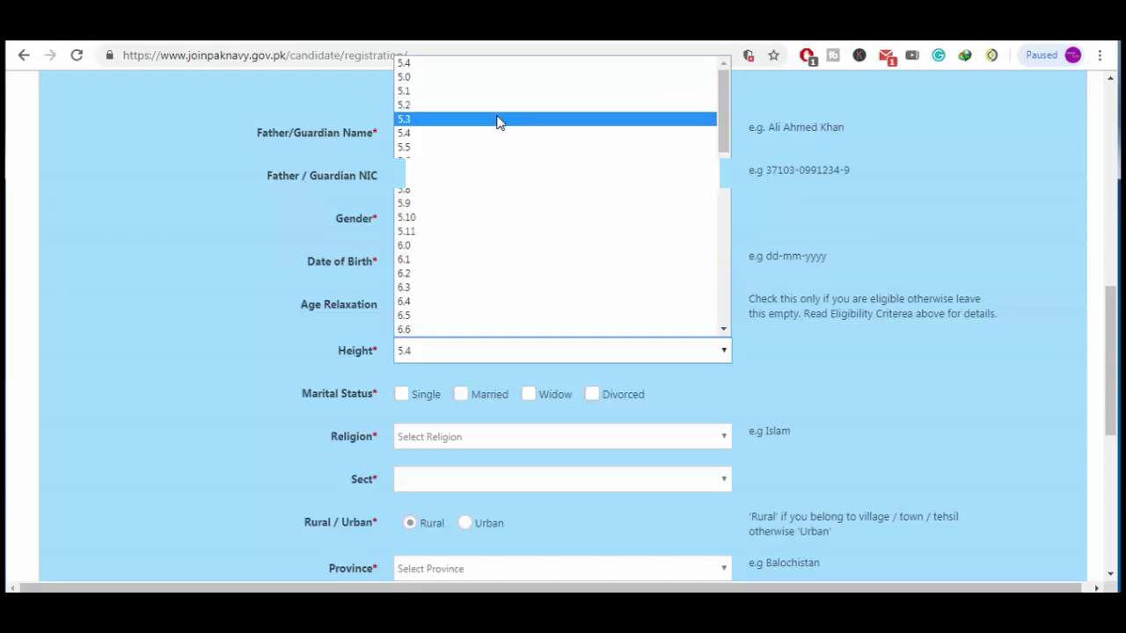
pyautogui.click(486, 159)
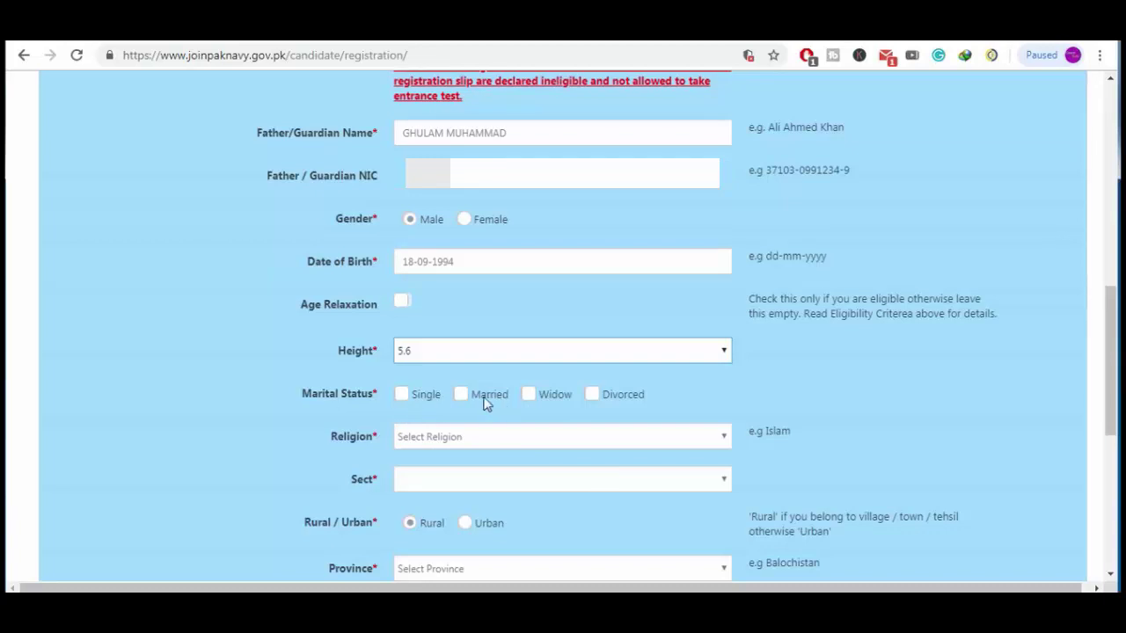
pyautogui.click(402, 395)
pyautogui.click(479, 444)
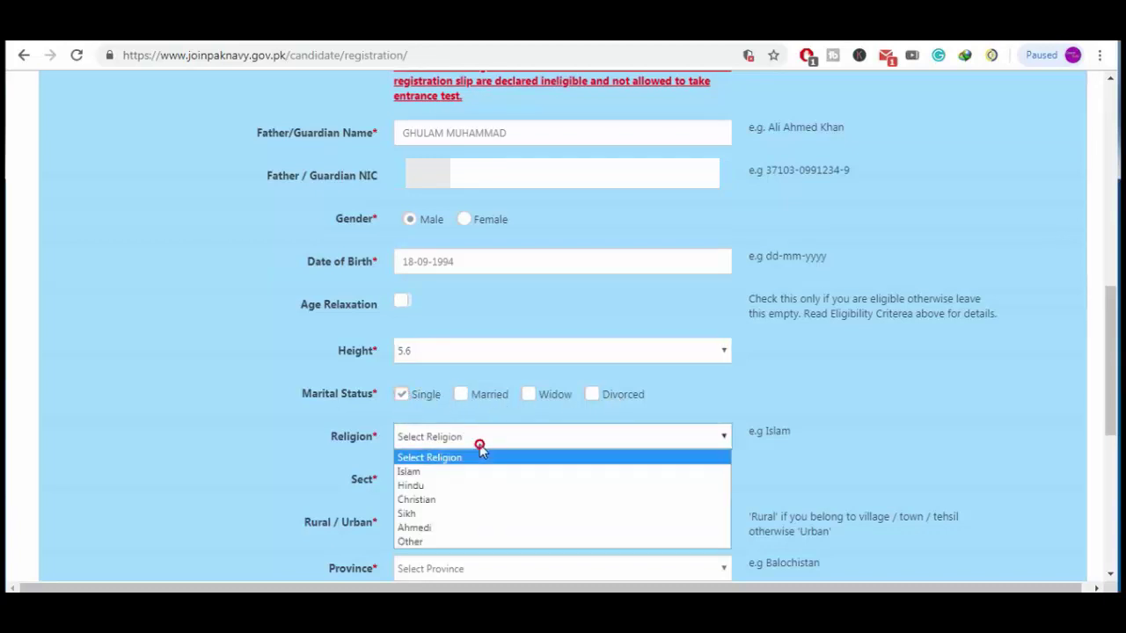
pyautogui.click(472, 472)
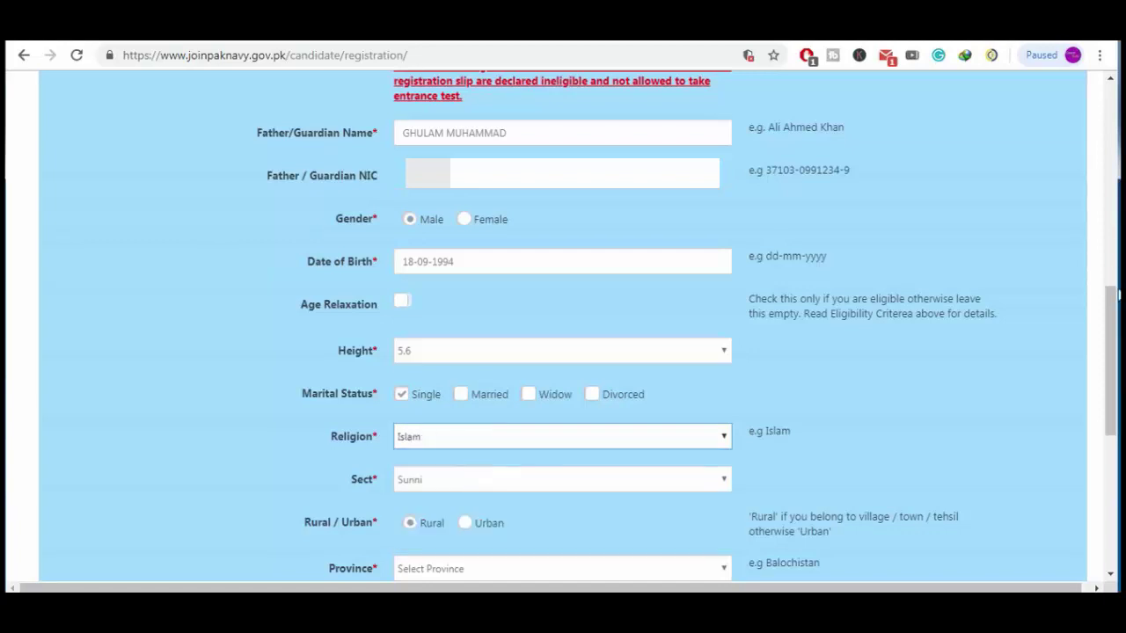
# Pick a sect, then set province Gilgit Baltistan and domicile district Ghanche
pyautogui.scroll(-2, 691, 304)
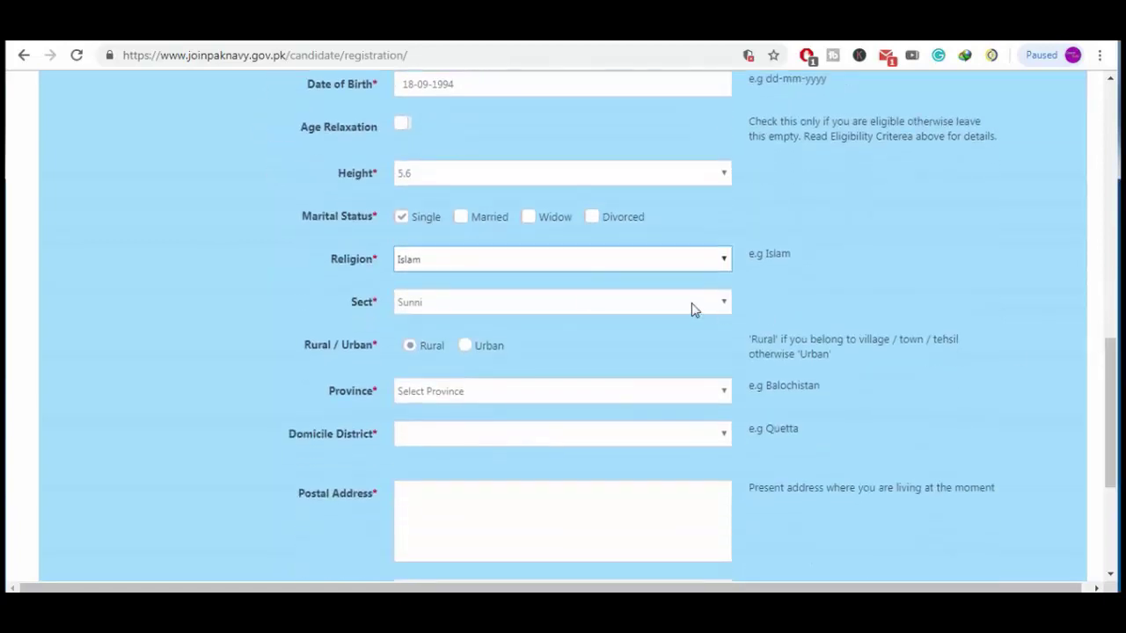
pyautogui.click(578, 301)
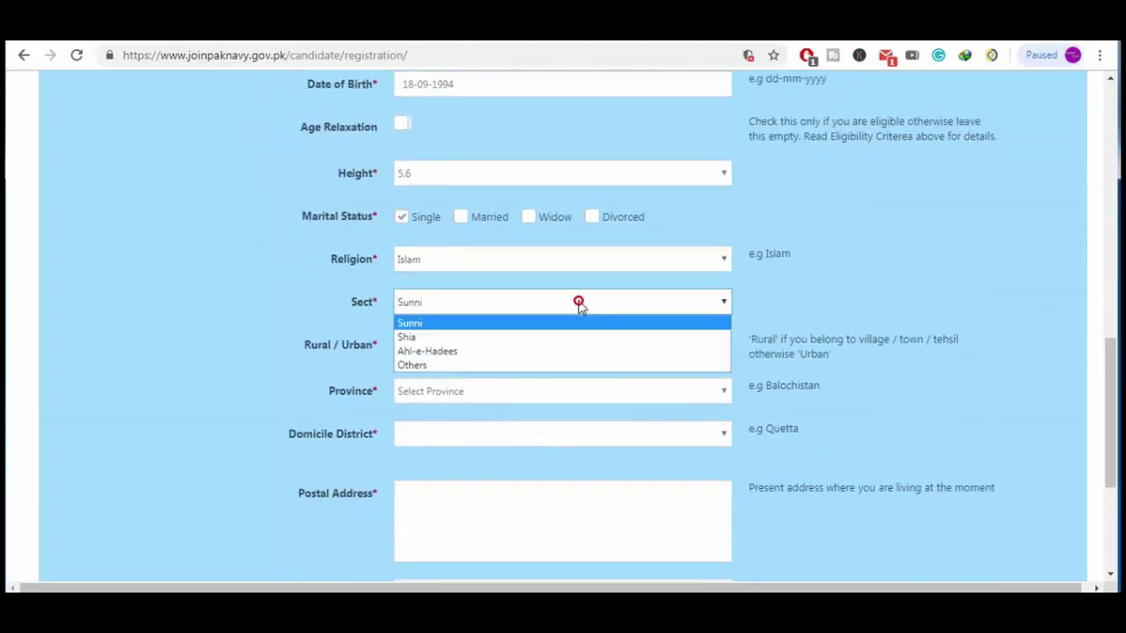
pyautogui.click(538, 323)
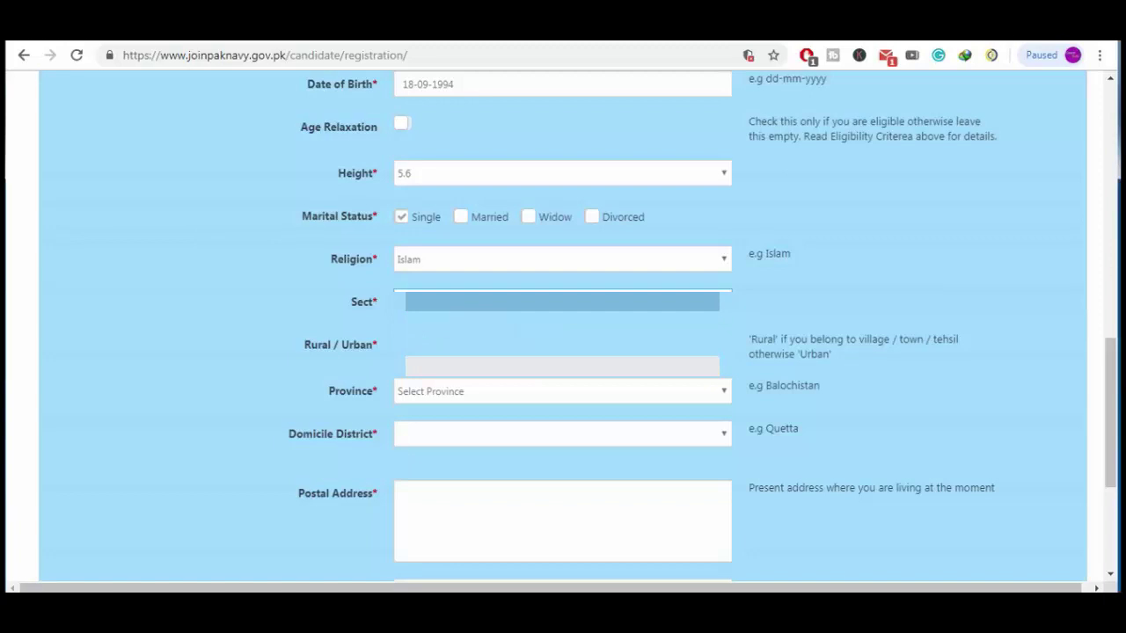
pyautogui.scroll(-2, 1113, 352)
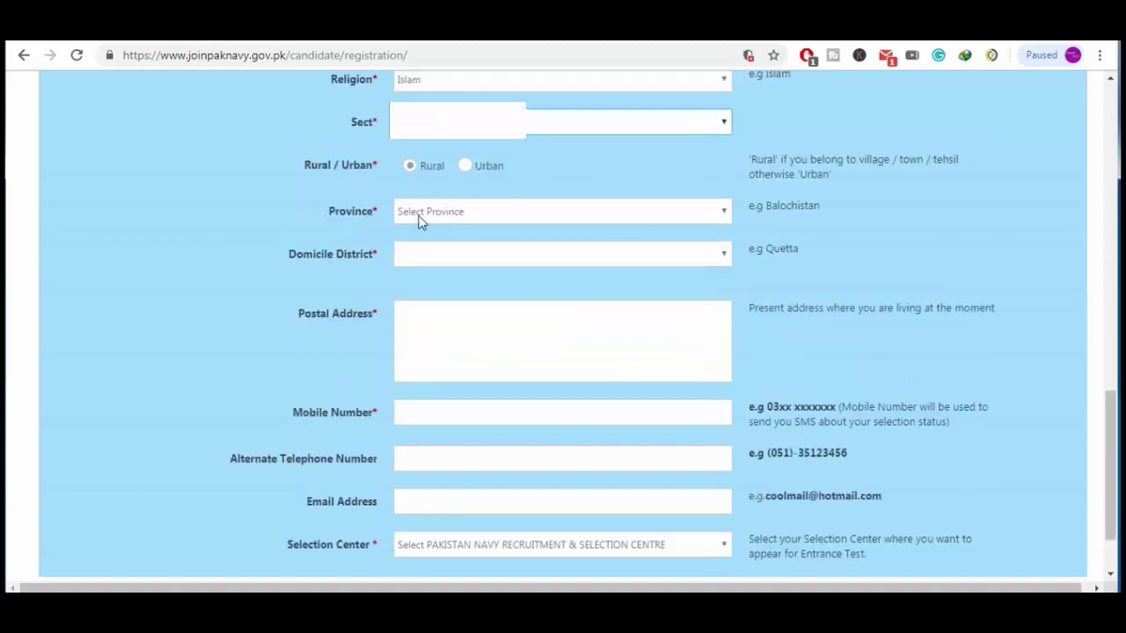
pyautogui.click(510, 222)
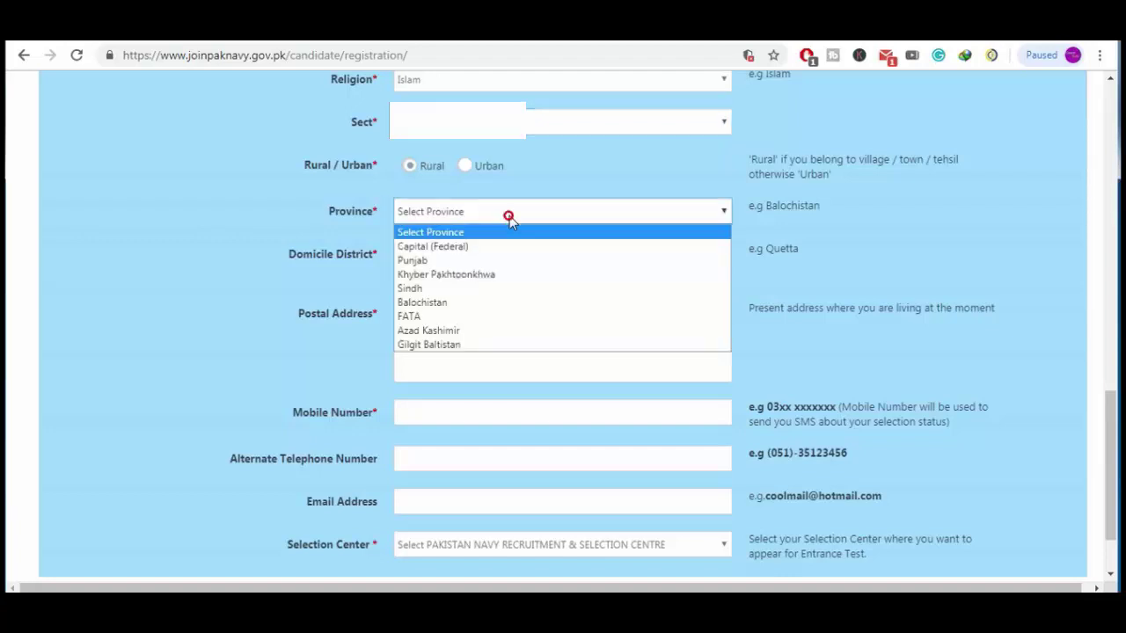
pyautogui.click(507, 345)
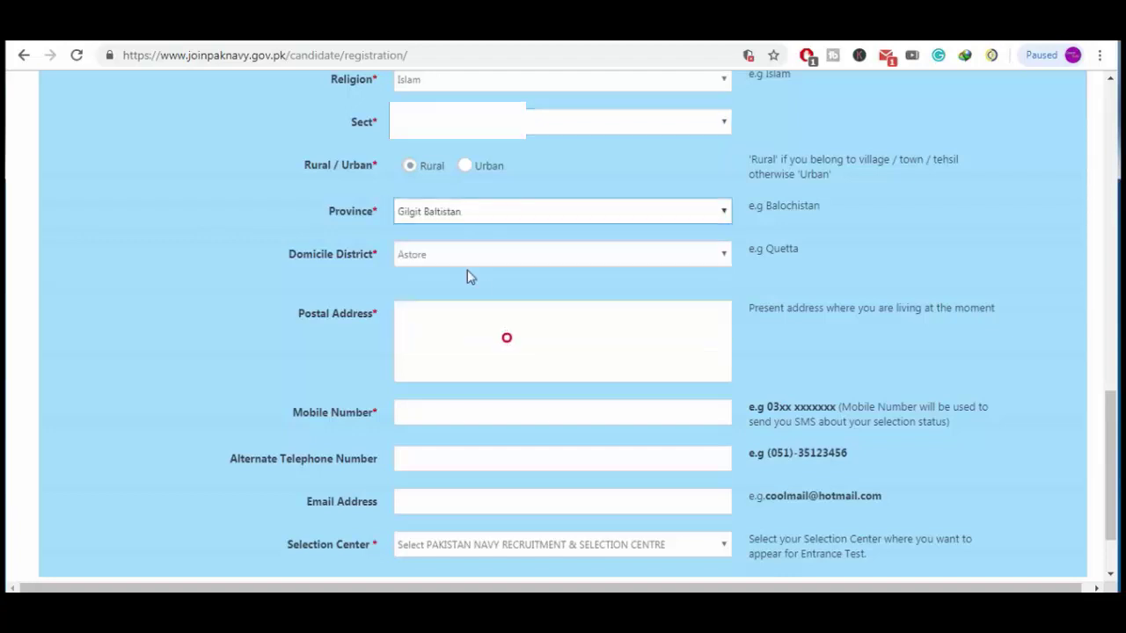
pyautogui.click(459, 255)
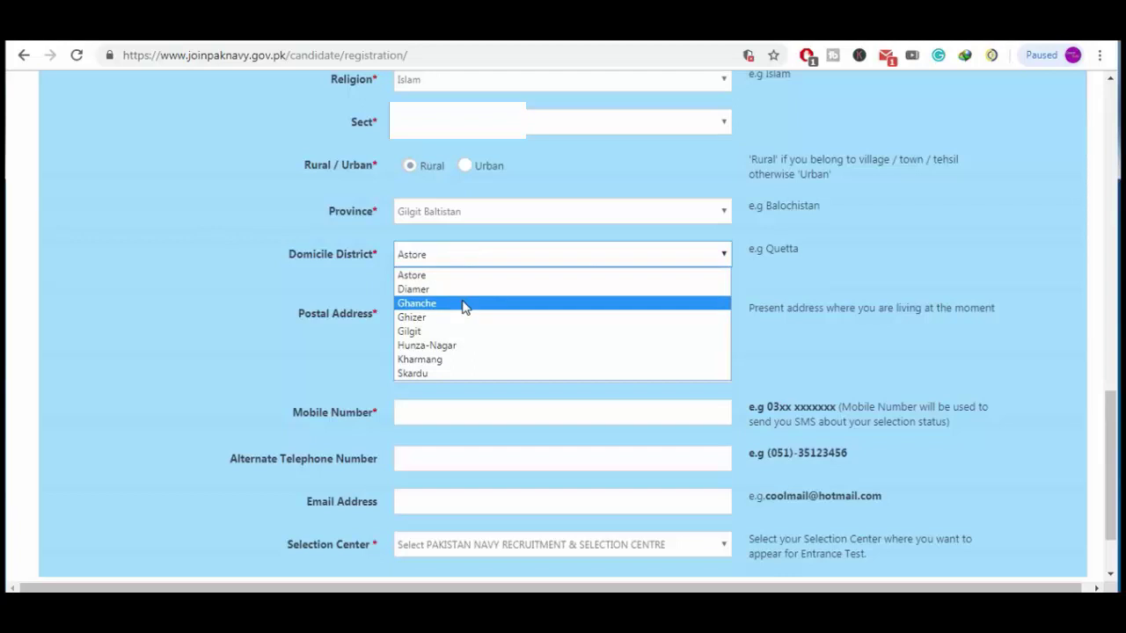
pyautogui.click(463, 302)
pyautogui.click(478, 334)
# Fill in the applicant's postal address and mobile number
pyautogui.write('Hou')
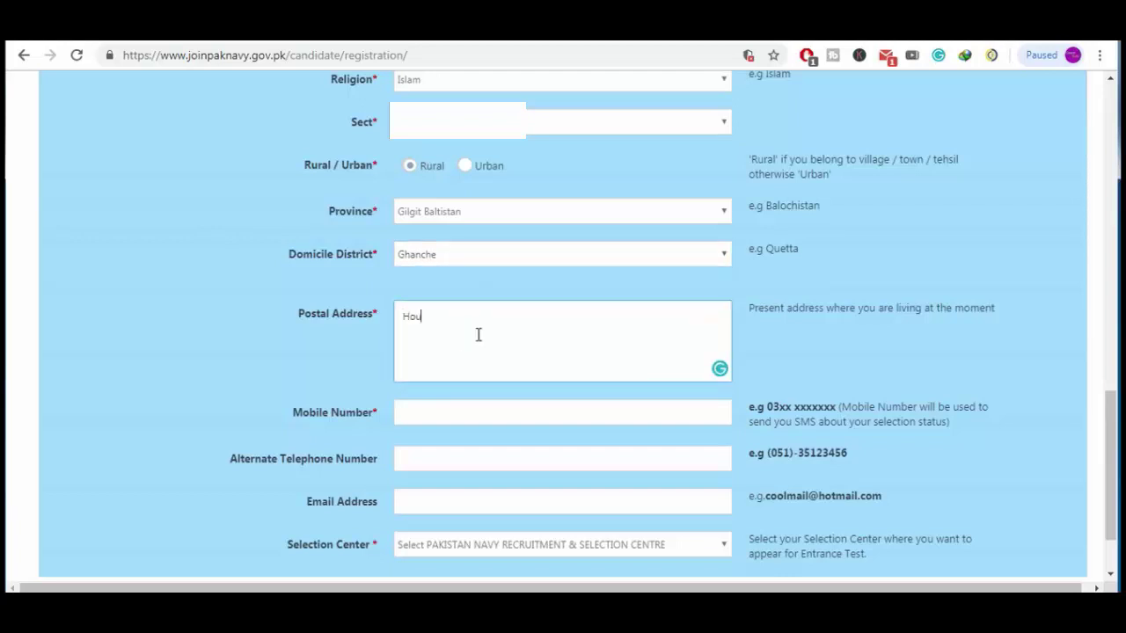
pyautogui.write('se #')
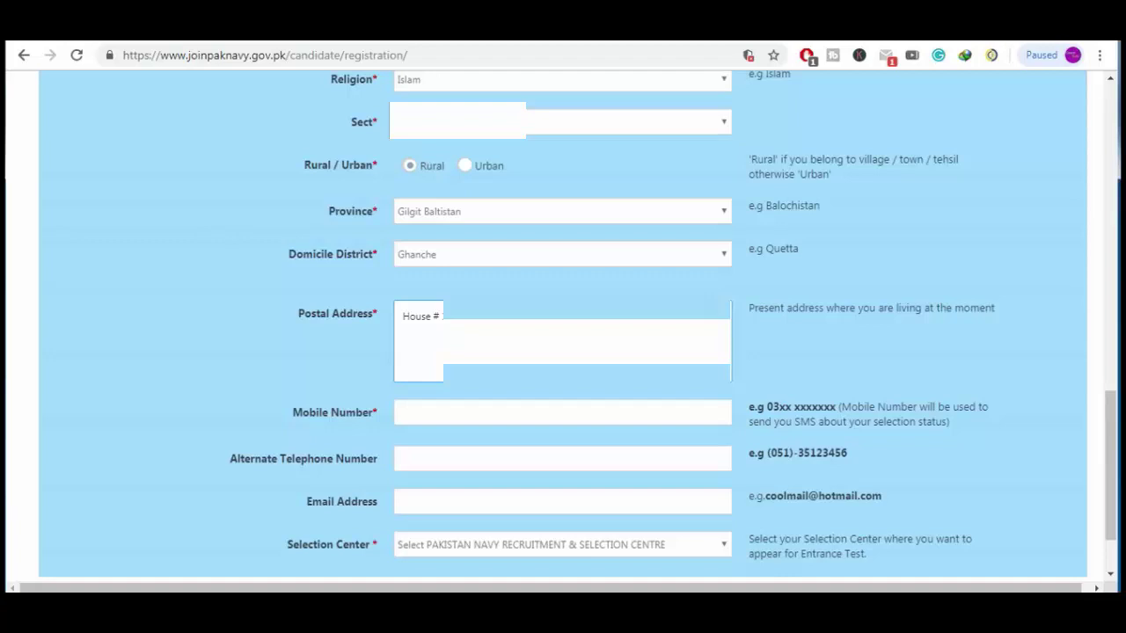
pyautogui.press('Tab')
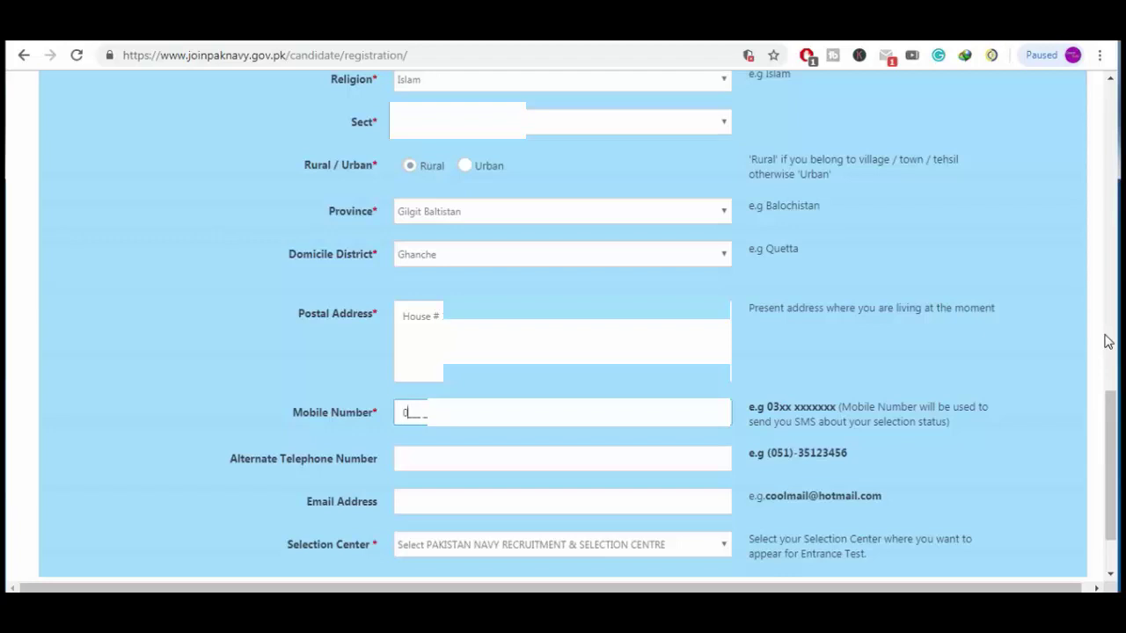
pyautogui.write('0345')
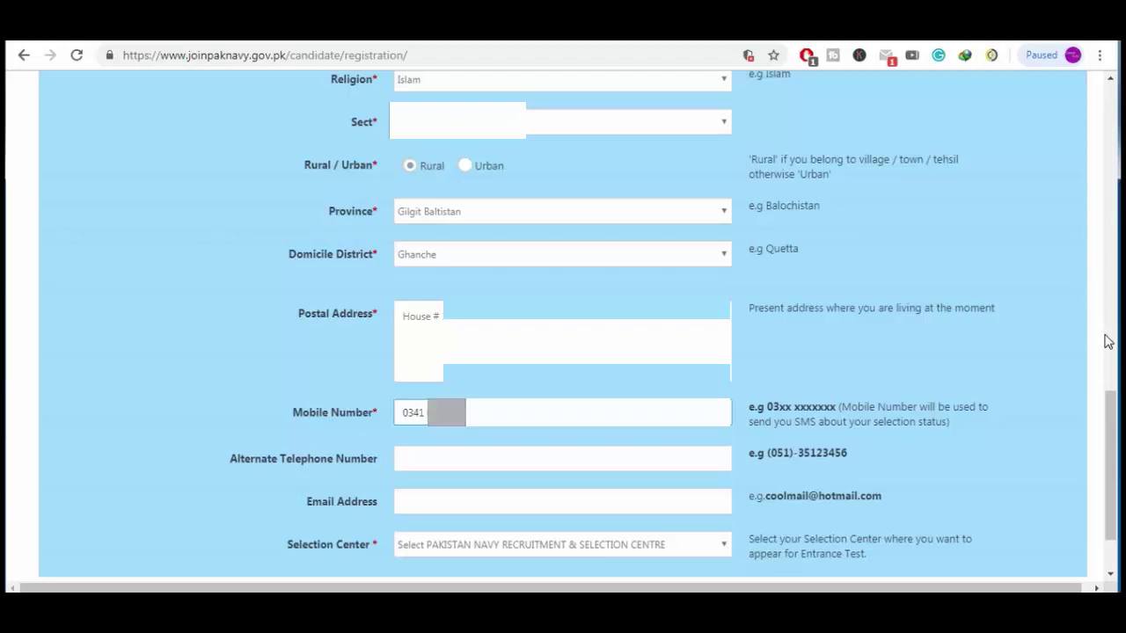
pyautogui.press('Tab')
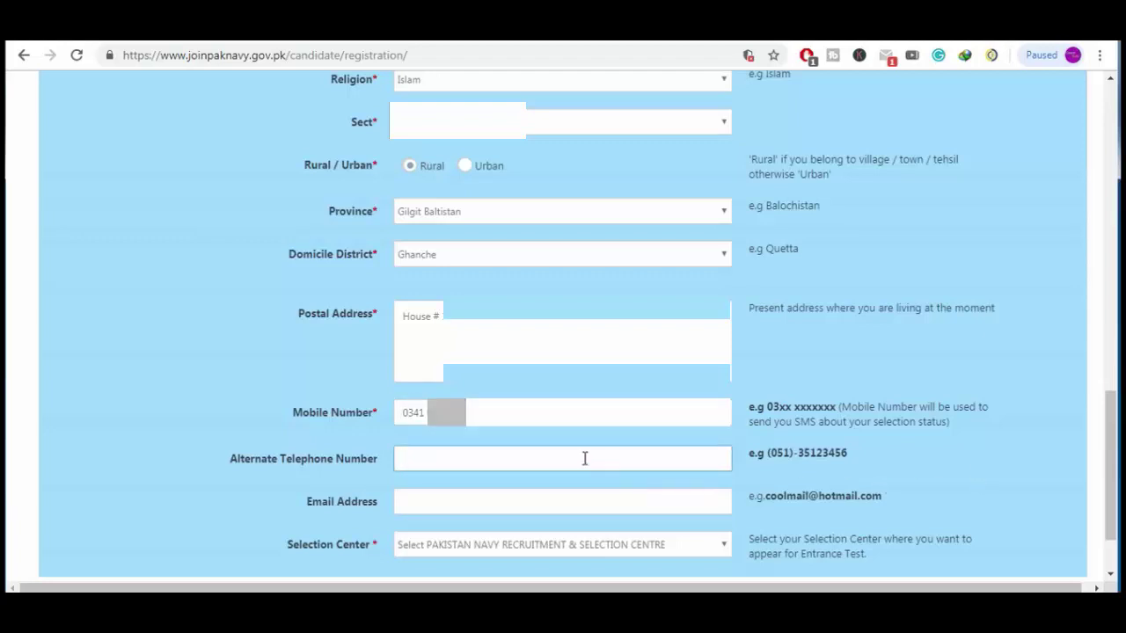
# Enter the applicant's Gmail e-mail address and expand the Selection Center list
pyautogui.click(540, 497)
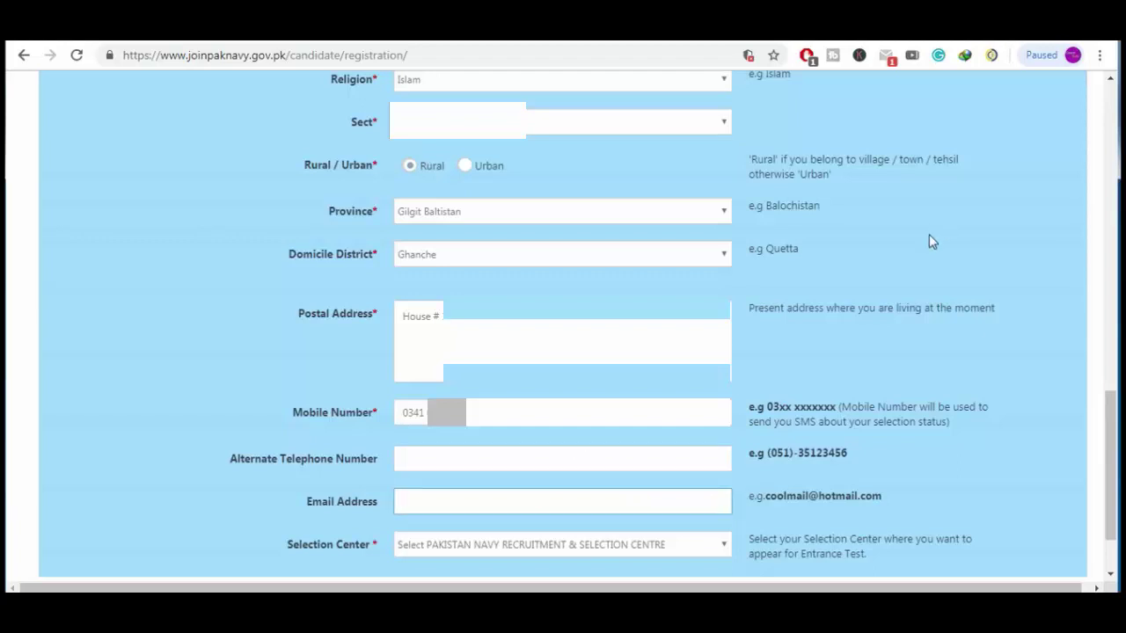
pyautogui.write('@gmail.com')
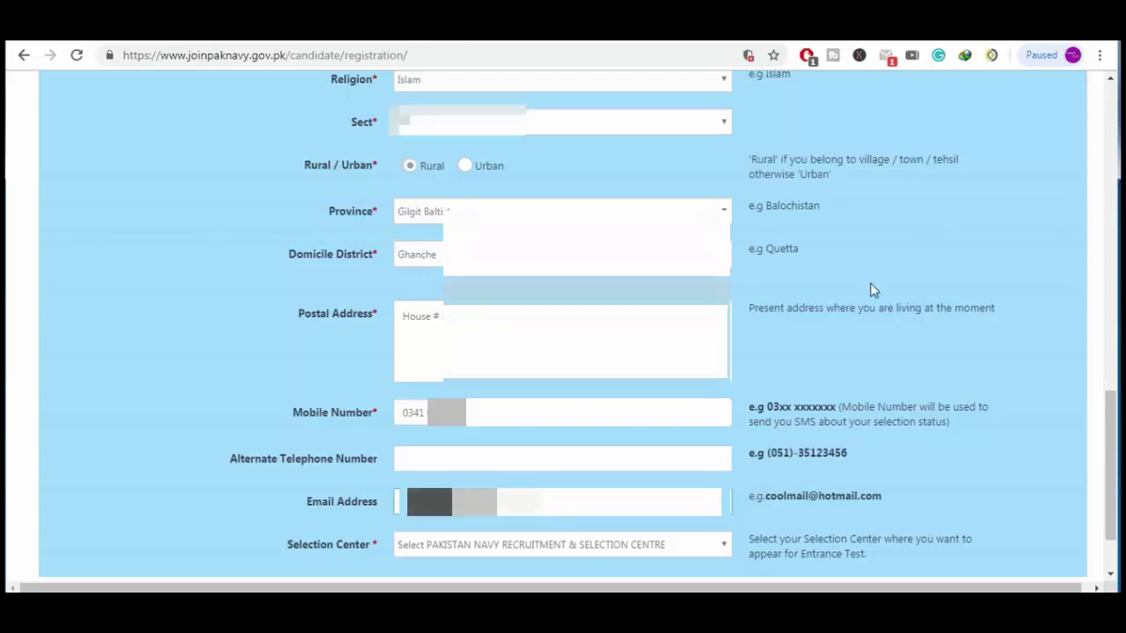
pyautogui.scroll(-1, 757, 369)
pyautogui.click(648, 455)
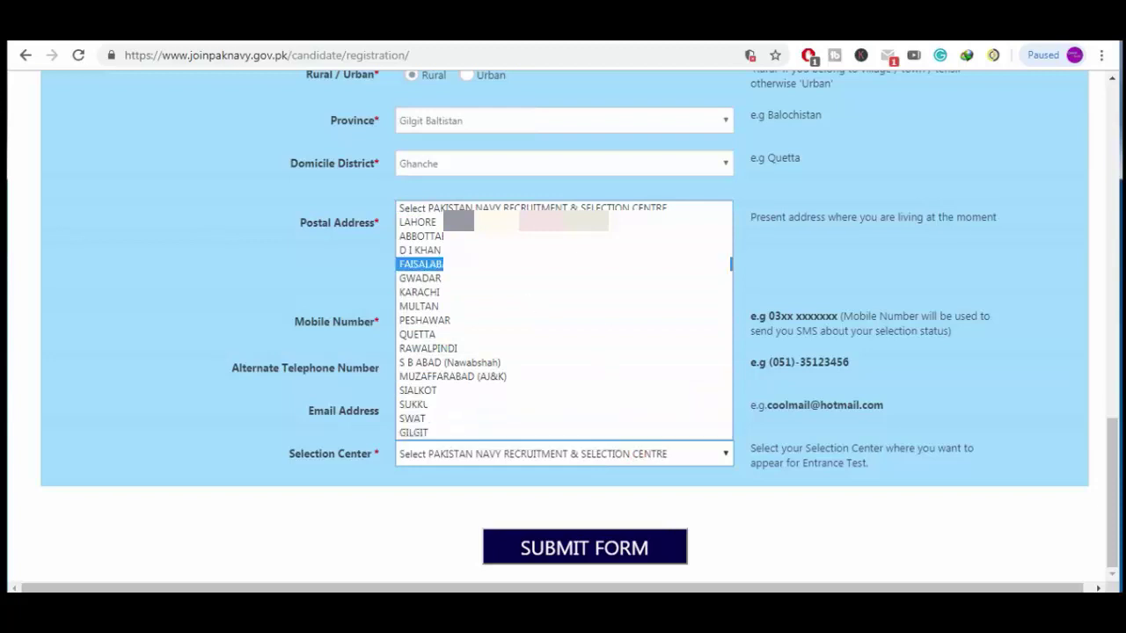
# Choose KARACHI as the selection centre and accept the warning that it cannot be changed
pyautogui.click(513, 300)
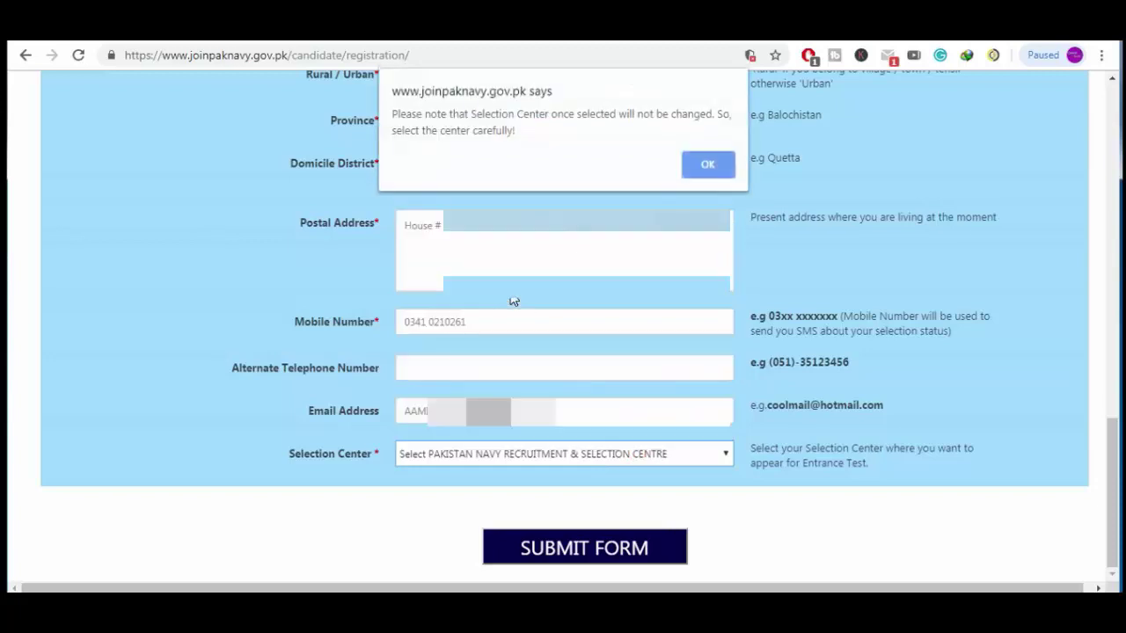
pyautogui.click(715, 165)
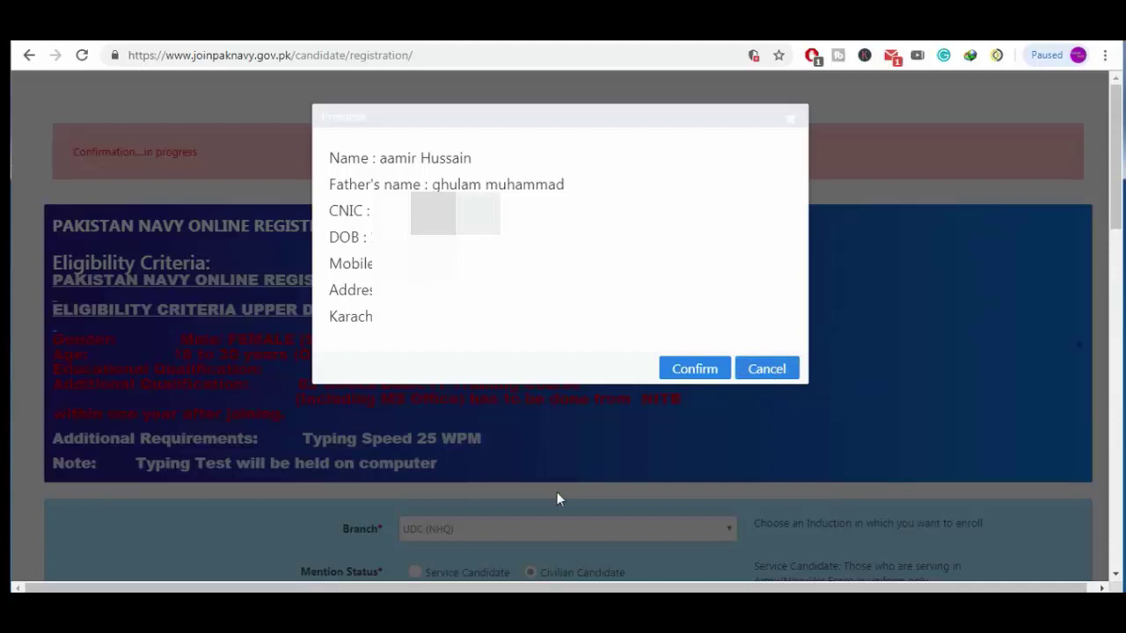
# Confirm the details, review the generated Registration Slip (batch CIVILIANS - 2019-B), and select the site domain
pyautogui.click(716, 369)
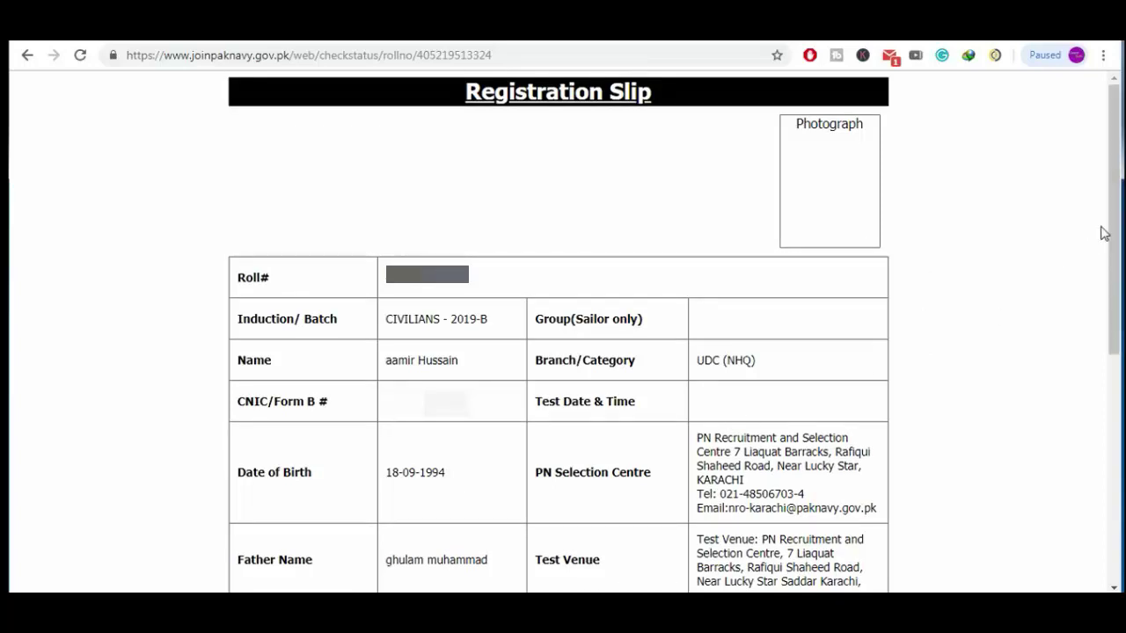
pyautogui.scroll(-5, 1115, 223)
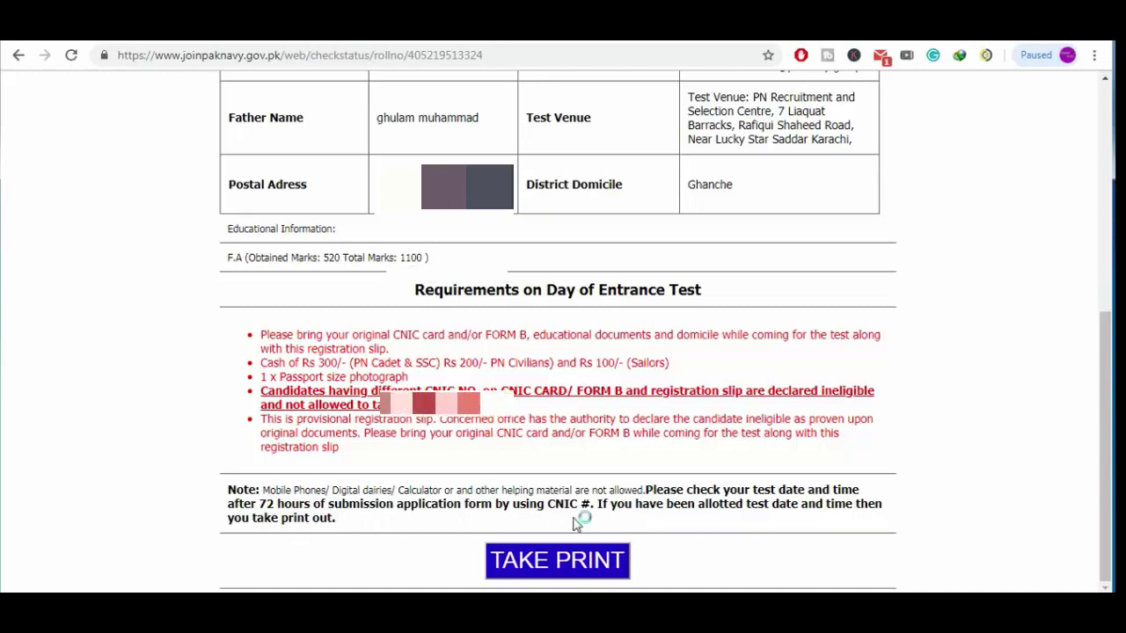
pyautogui.scroll(10, 797, 414)
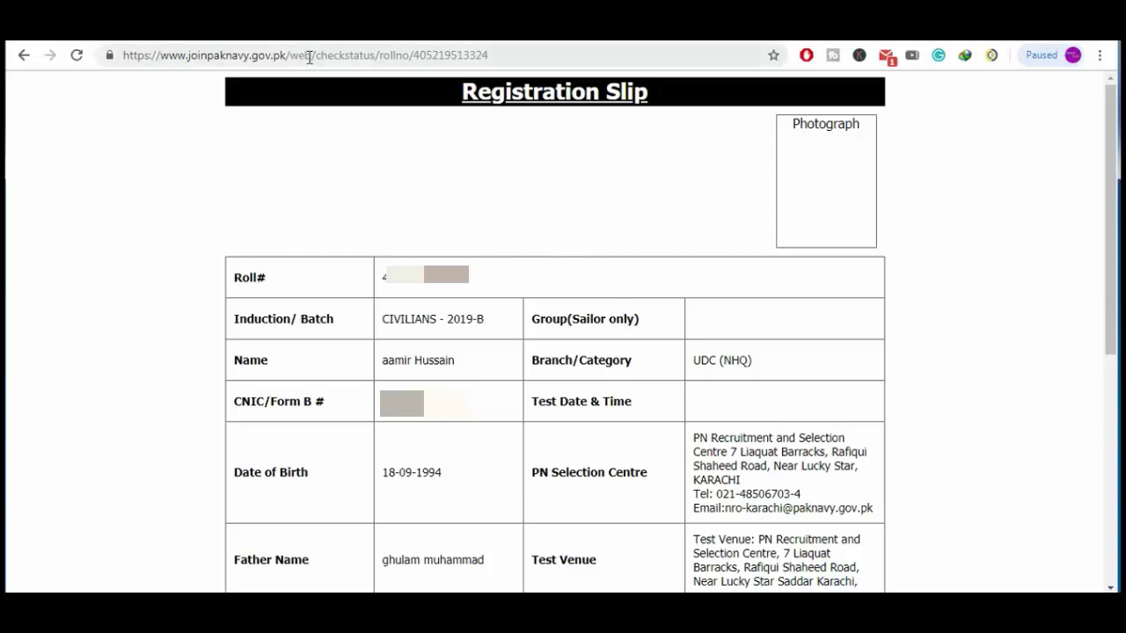
pyautogui.moveTo(286, 55); pyautogui.dragTo(161, 56)
# Copy the site's domain and load the Pakistan Navy home page in a new tab
pyautogui.rightClick(197, 58)
pyautogui.click(271, 120)
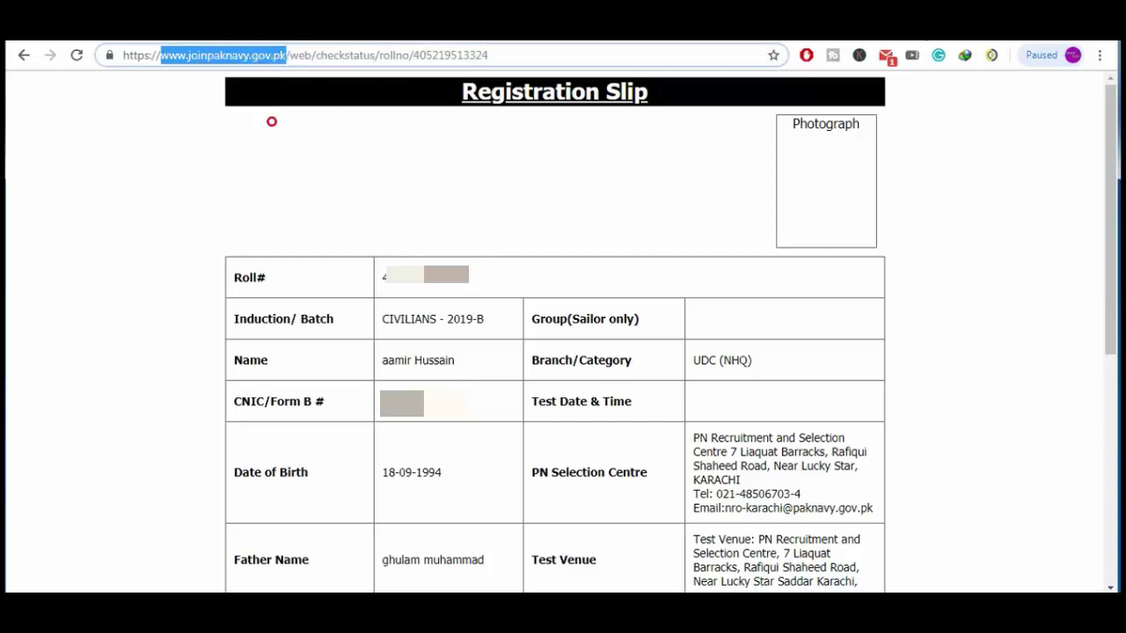
pyautogui.hotkey('ctrl', 't')
pyautogui.rightClick(569, 54)
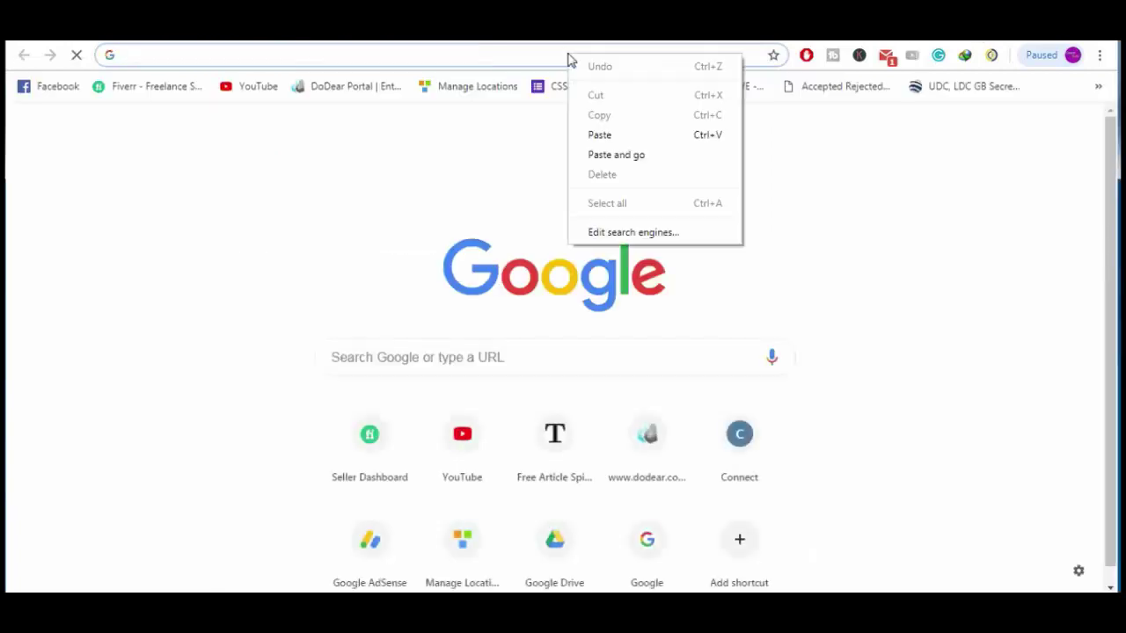
pyautogui.click(654, 155)
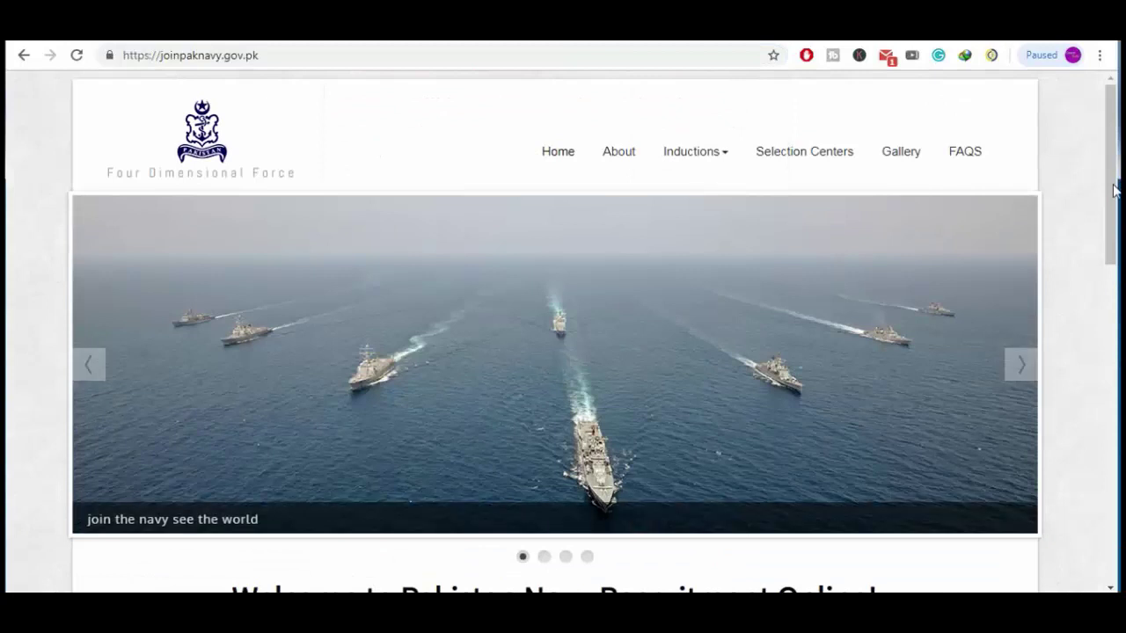
pyautogui.moveTo(1110, 229); pyautogui.dragTo(1108, 240)
pyautogui.scroll(-5, 186, 381)
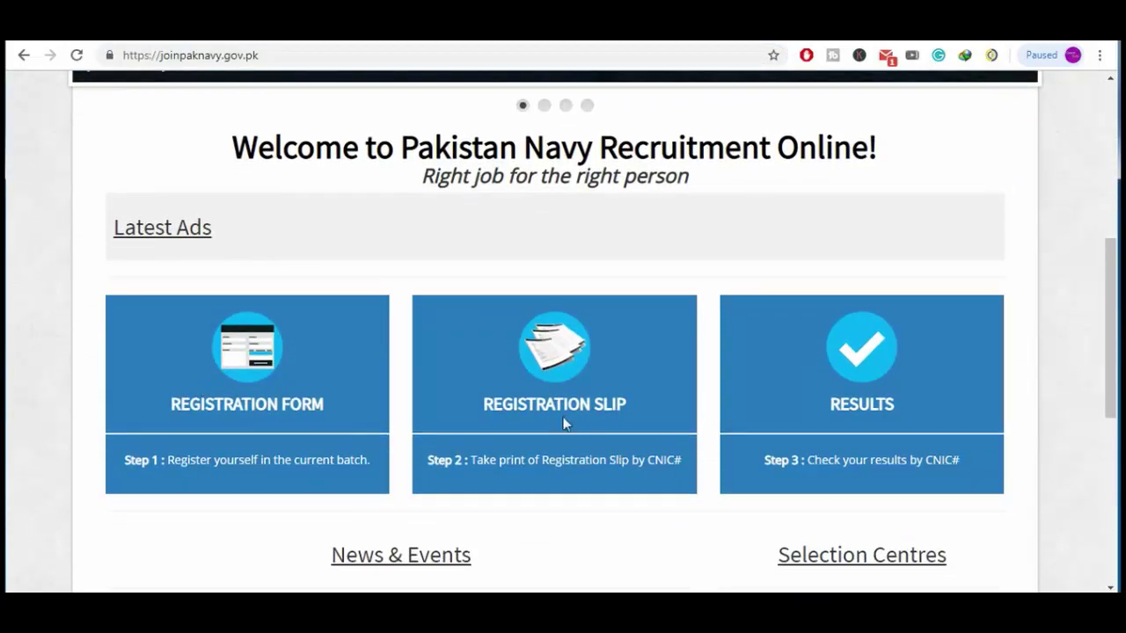
# On the Registration Slip lookup page, enter the applicant's CNIC number and submit it
pyautogui.click(553, 357)
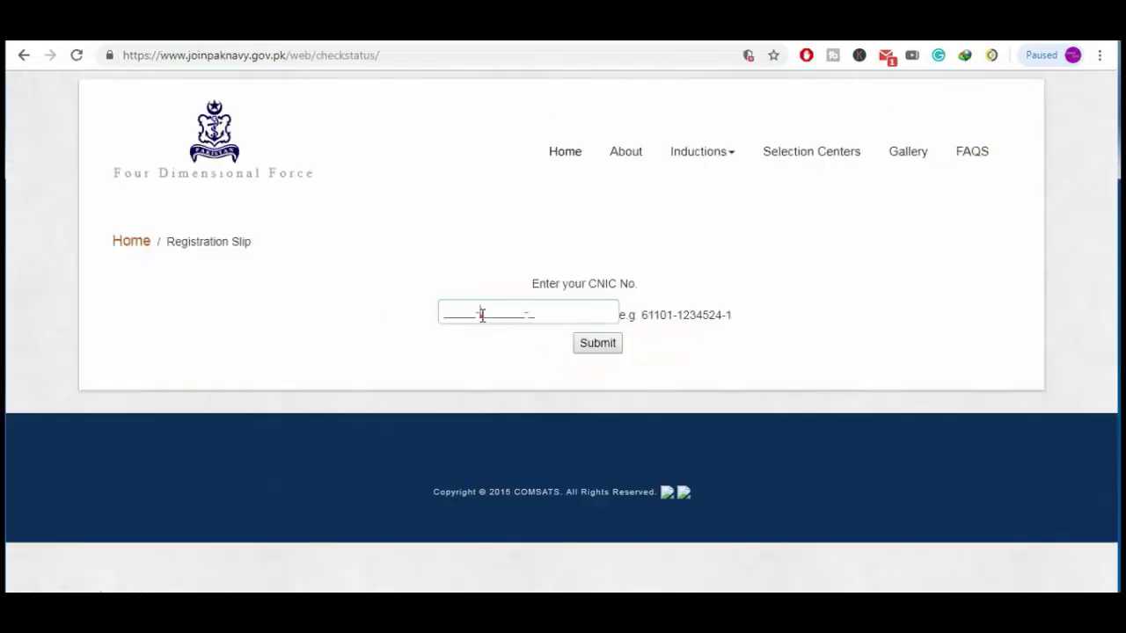
pyautogui.click(480, 314)
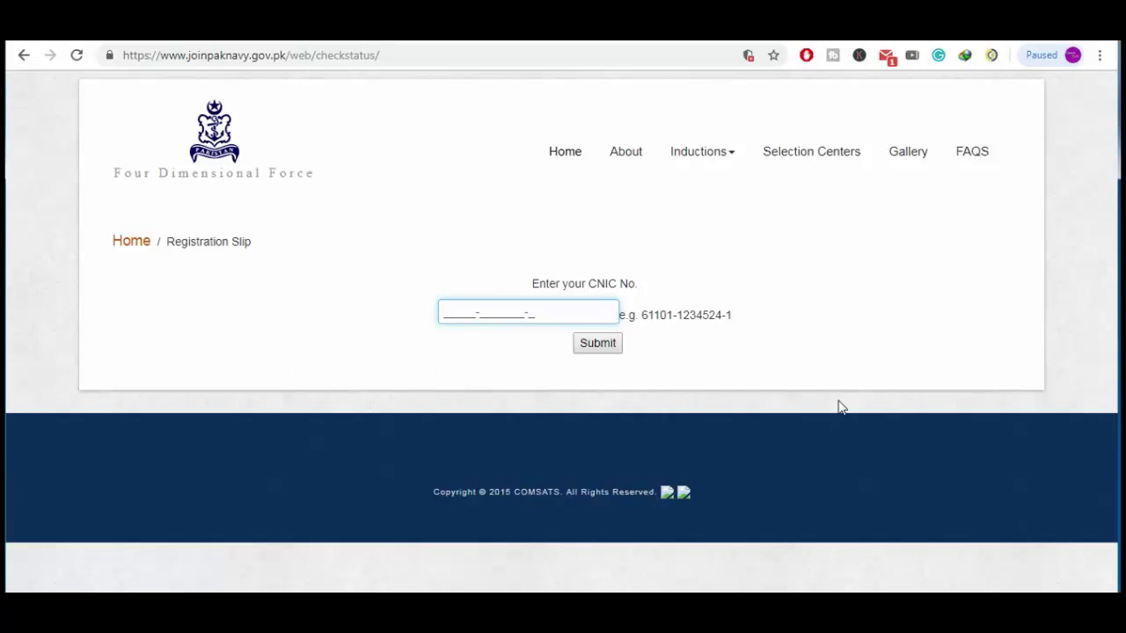
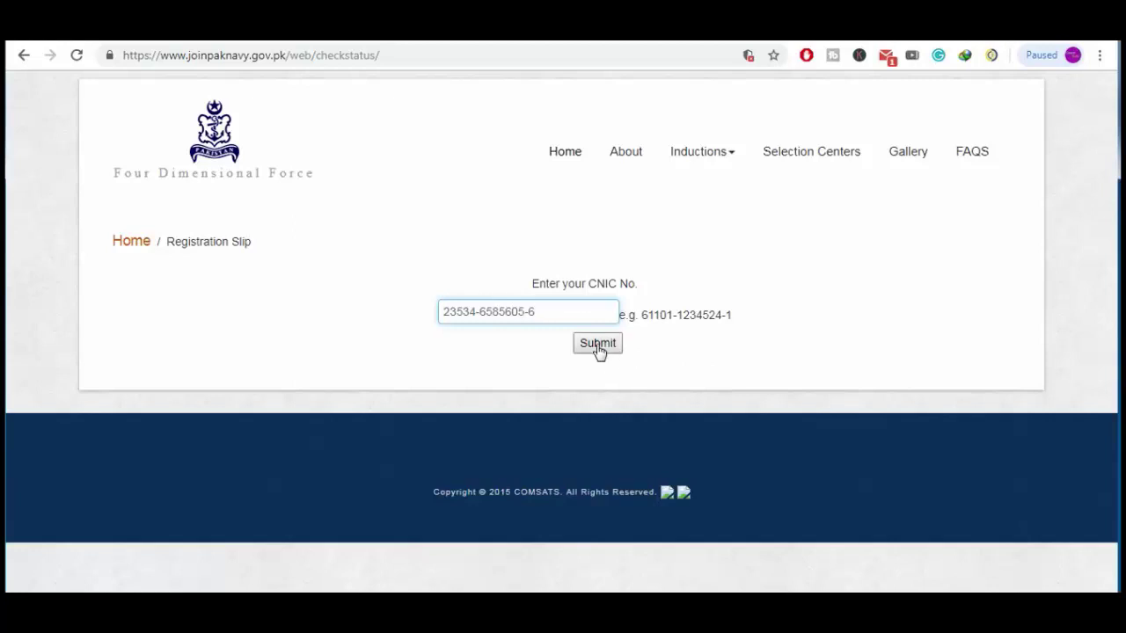
pyautogui.click(598, 346)
# Dismiss the 'No record found' alert and open printing of the slip with destination Send To OneNote 16
pyautogui.click(717, 144)
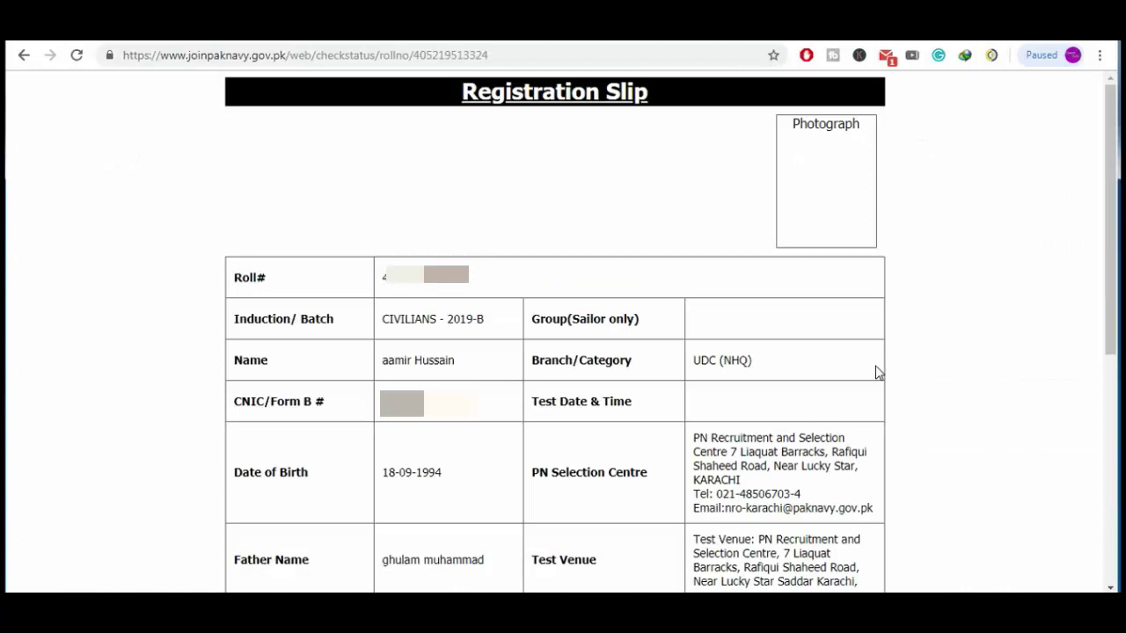
pyautogui.hotkey('ctrl', 'p')
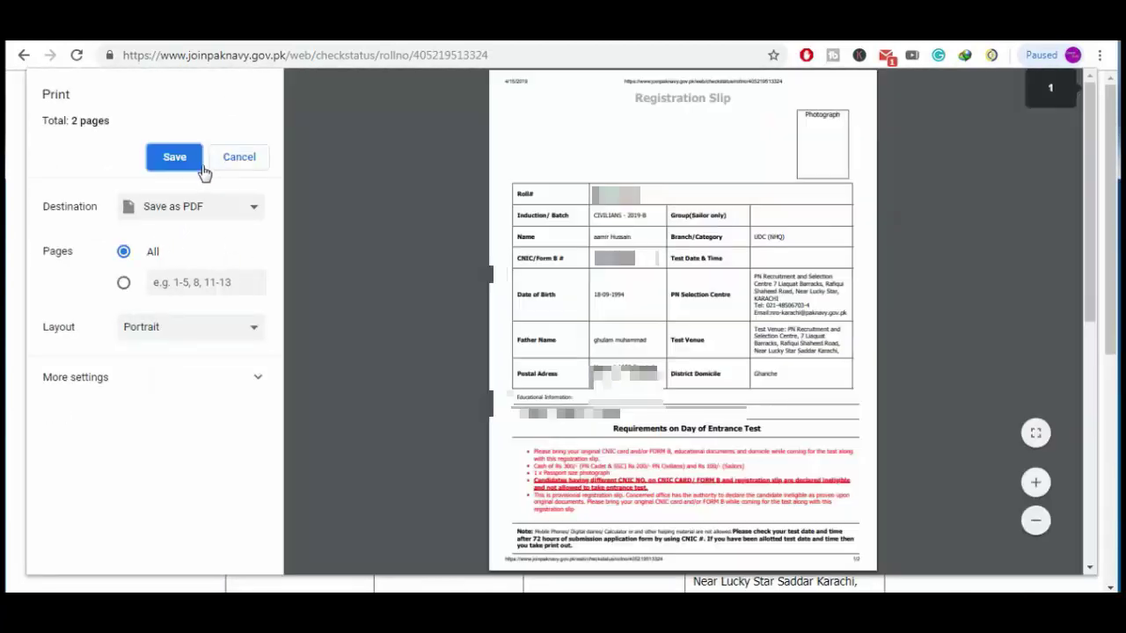
pyautogui.click(176, 160)
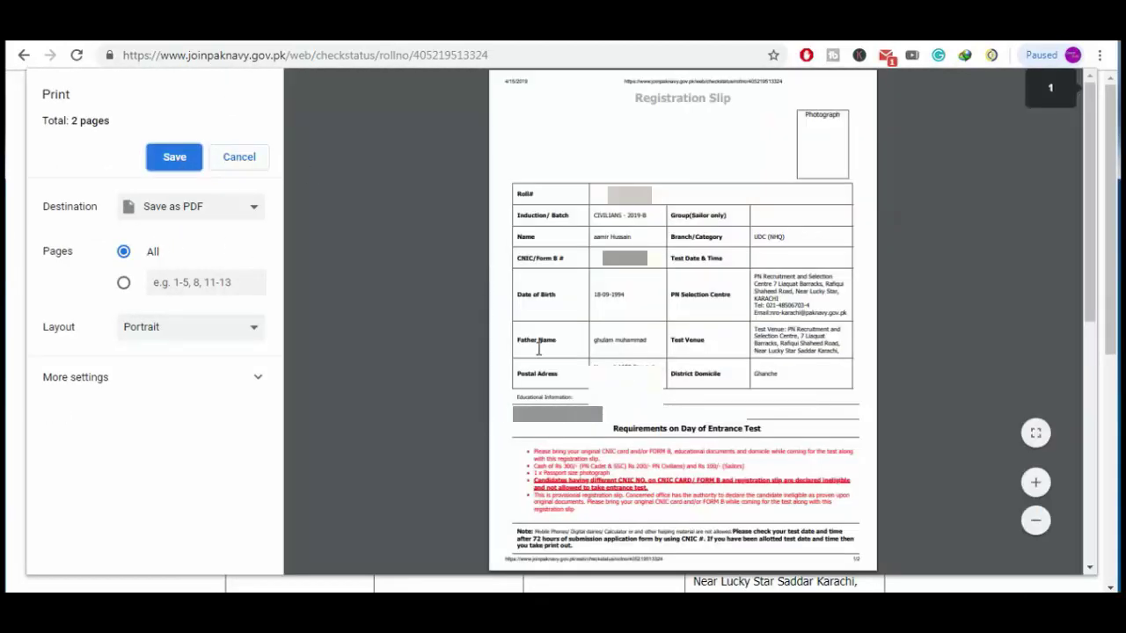
pyautogui.click(199, 214)
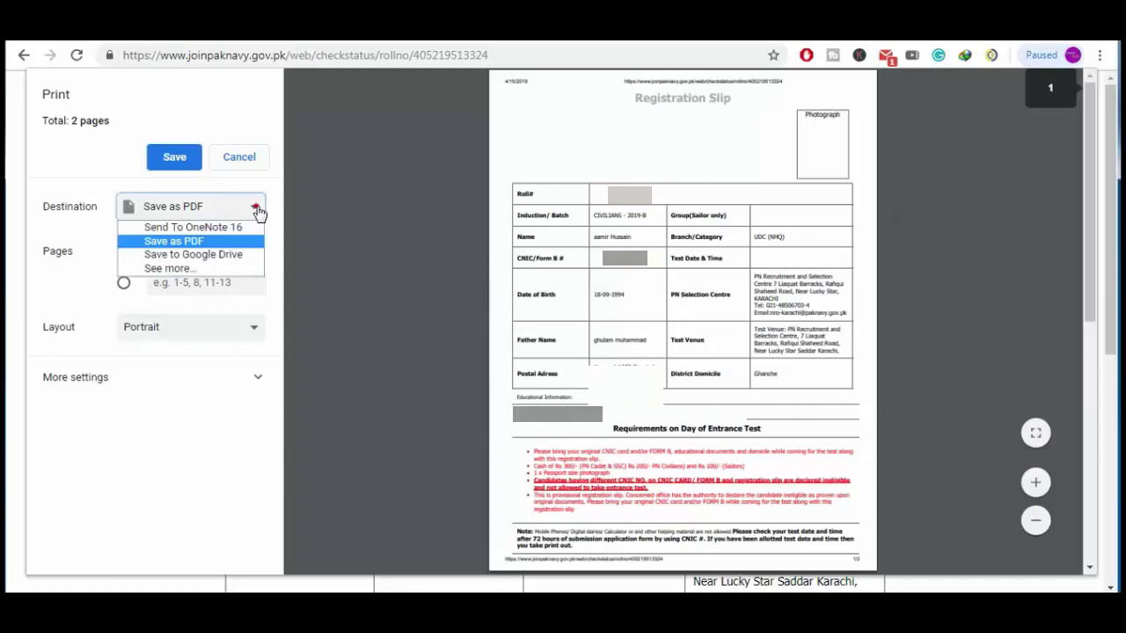
pyautogui.click(238, 224)
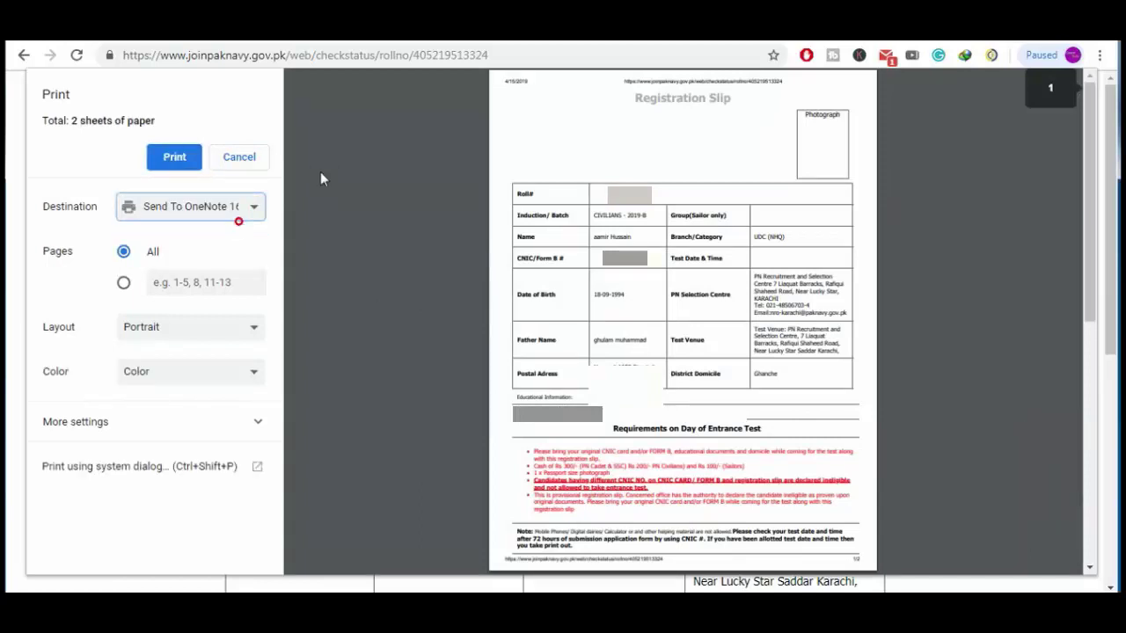